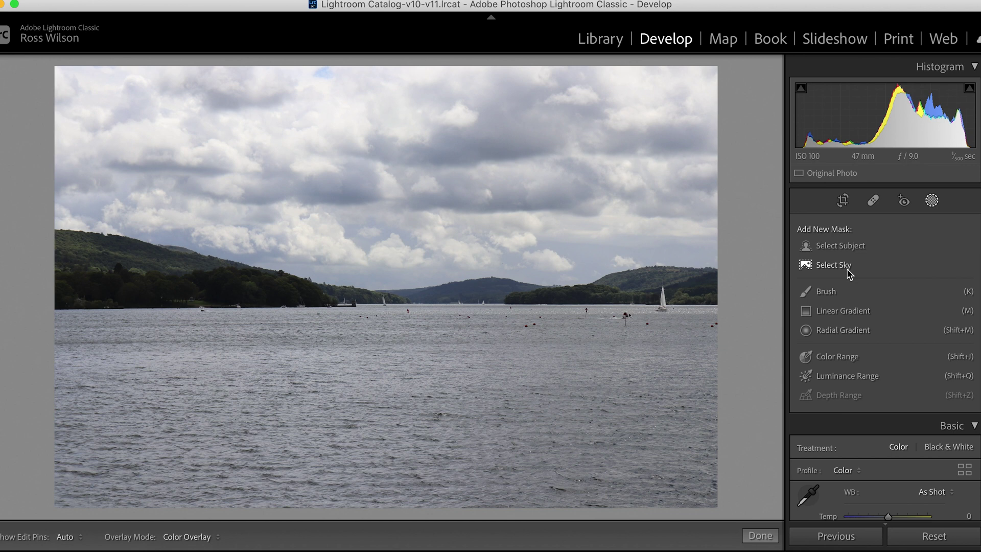
Create a mask that selects the sky and inspect its edge along the wooded hillside
click(849, 273)
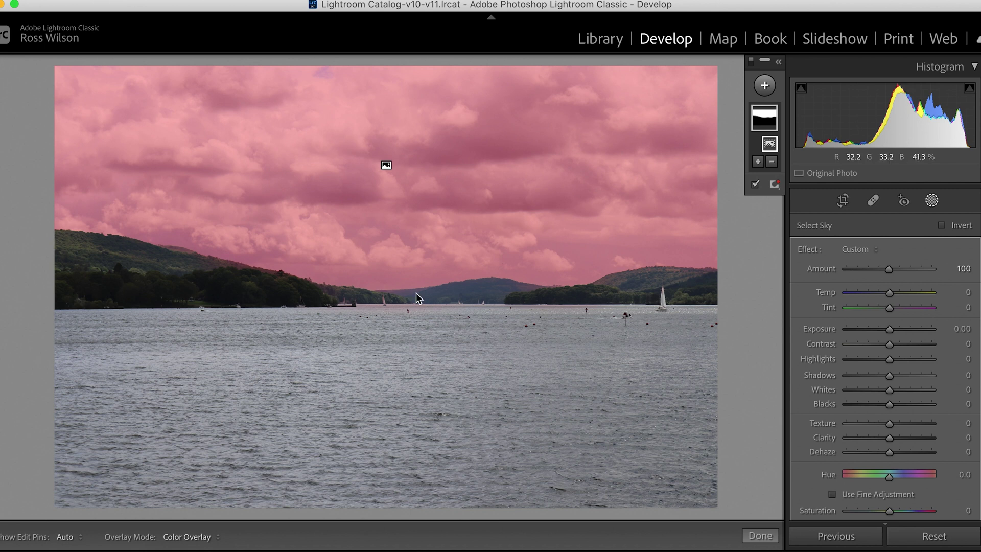
scroll(416, 293, up, 5)
scroll(416, 293, down, 5)
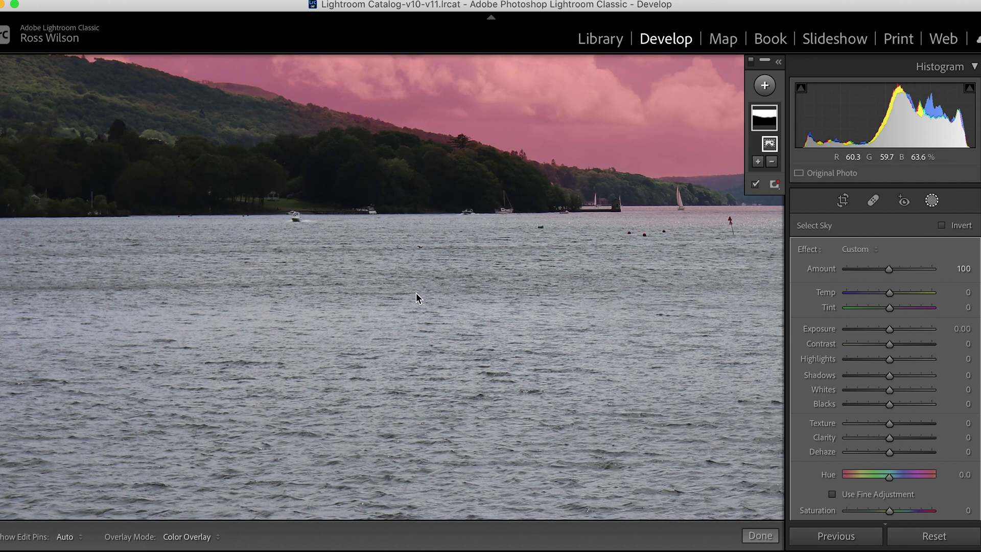
scroll(417, 292, right, 2)
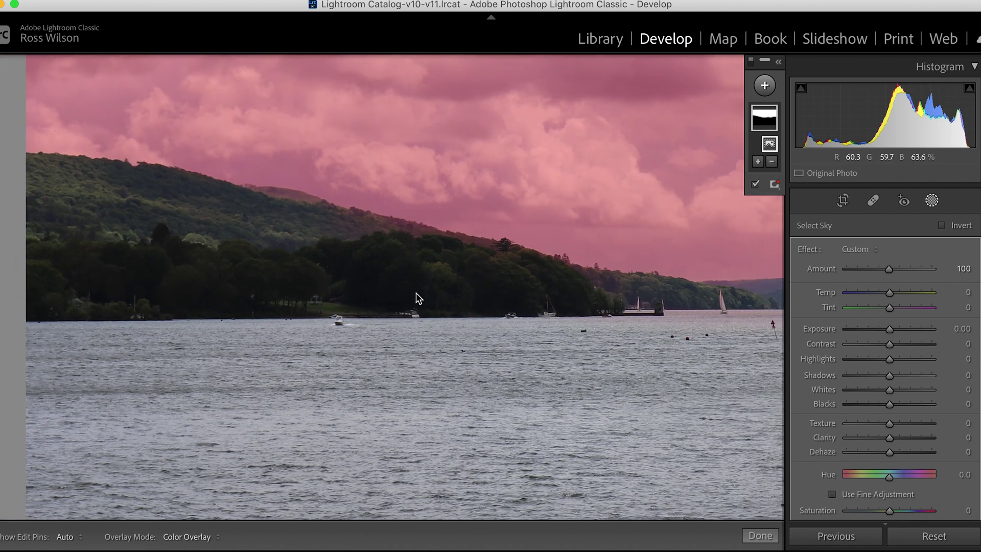
click(771, 123)
click(771, 124)
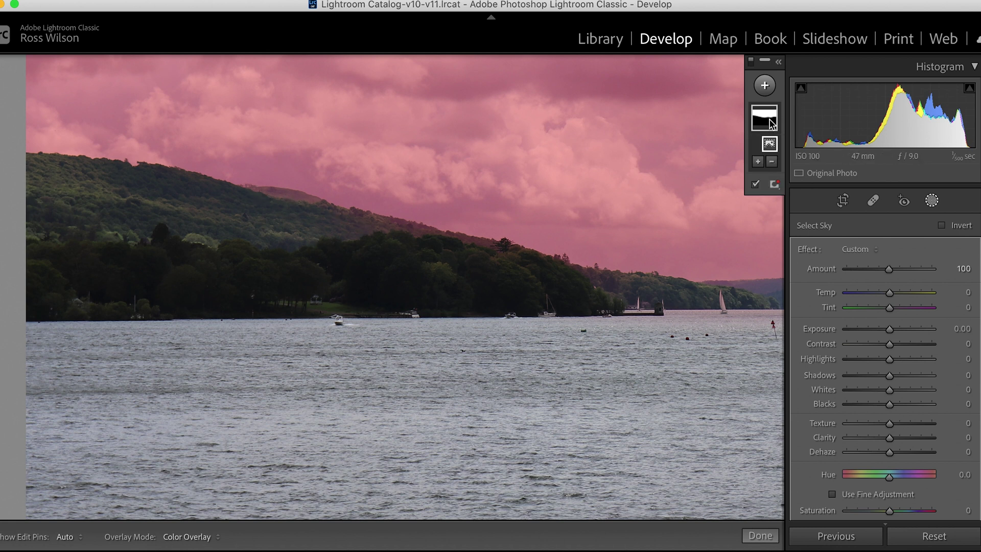
Try to subtract the distant hillside from the sky mask with a size 9.0 brush
click(772, 163)
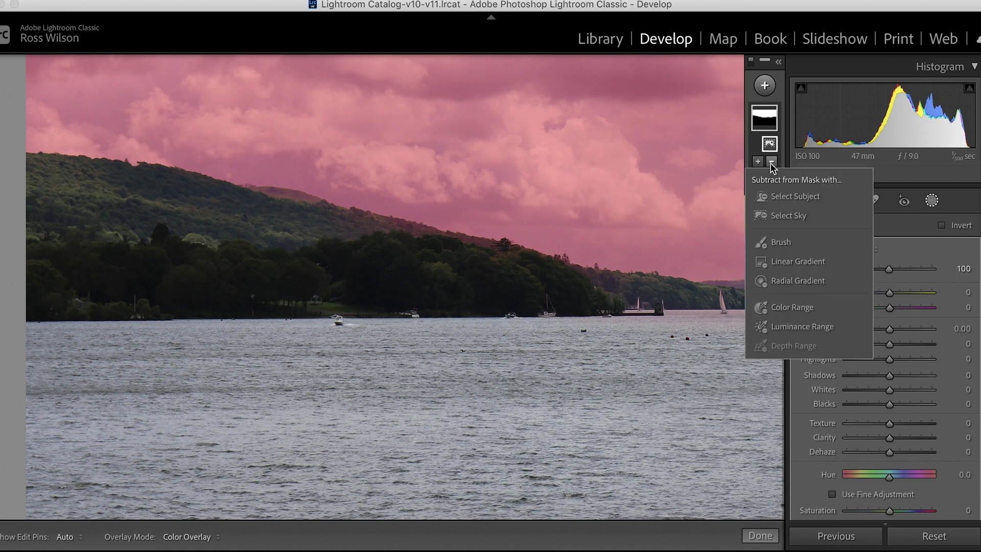
click(781, 242)
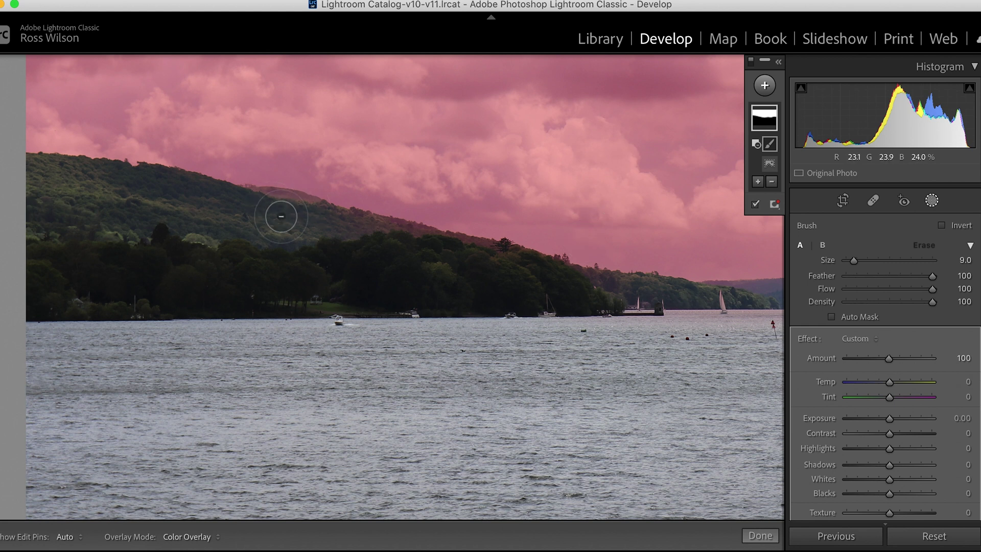
key(h)
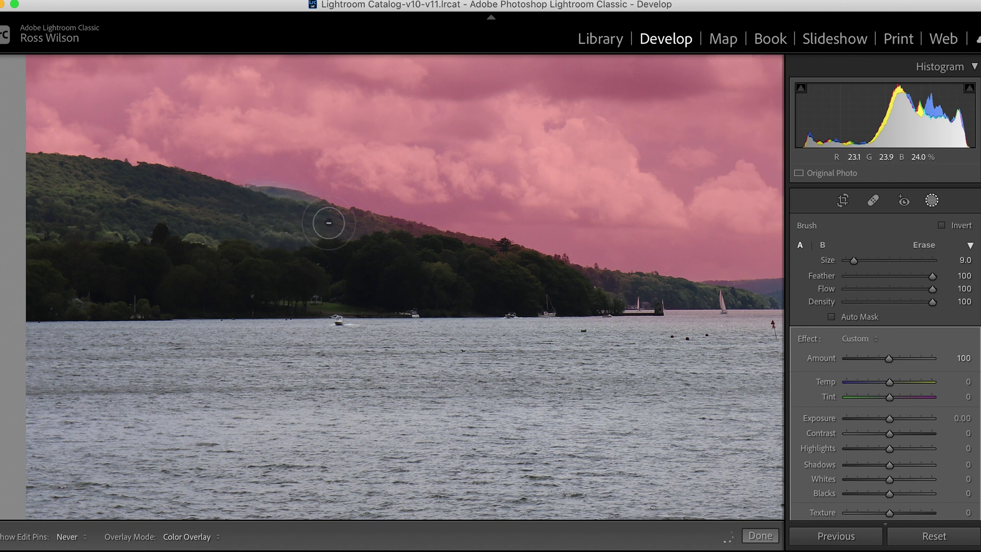
mouse_move(256, 202)
mouse_down()
mouse_move(315, 195)
mouse_move(361, 218)
mouse_up()
key(h)
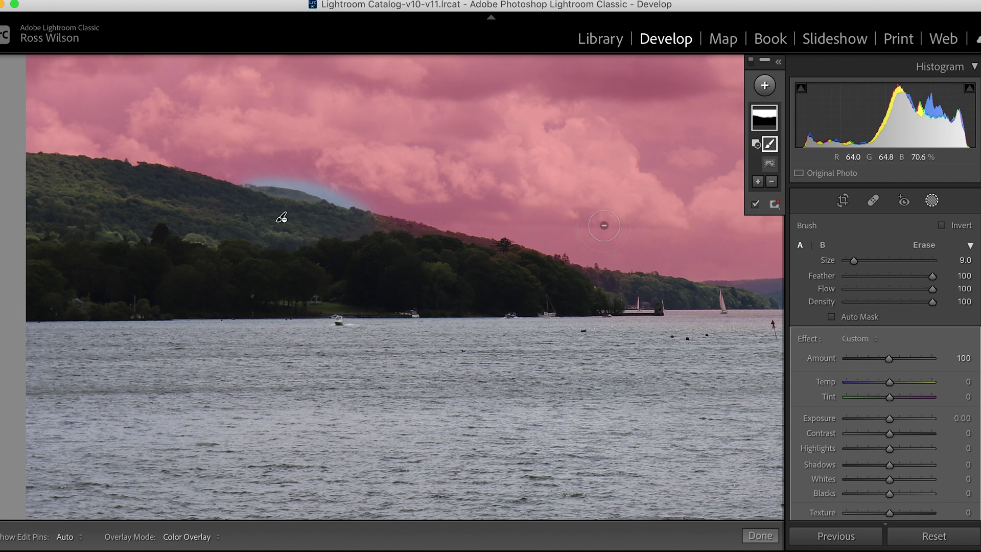
key(super+z)
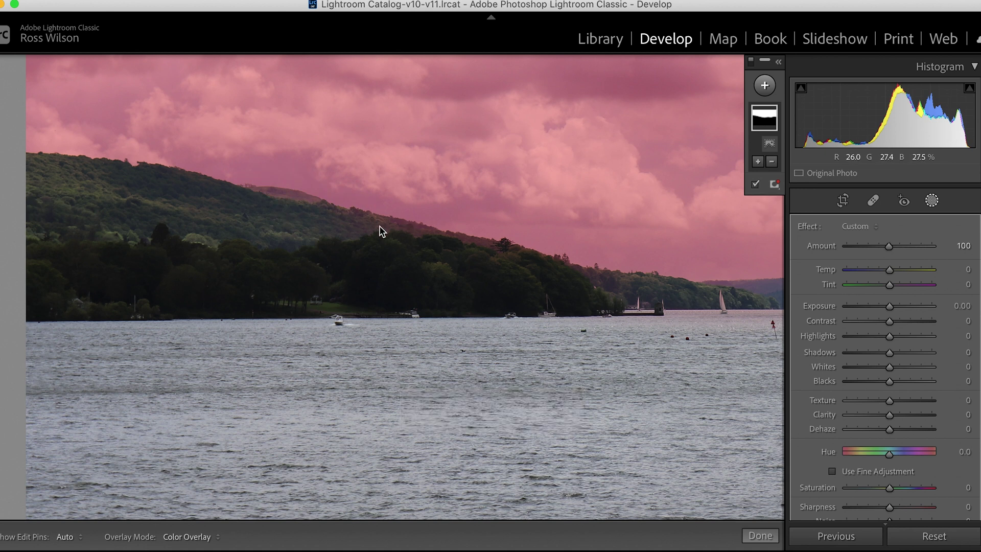
Subtract the wooded hillside's upper edge from the sky mask using a brush of size 4.0
click(772, 162)
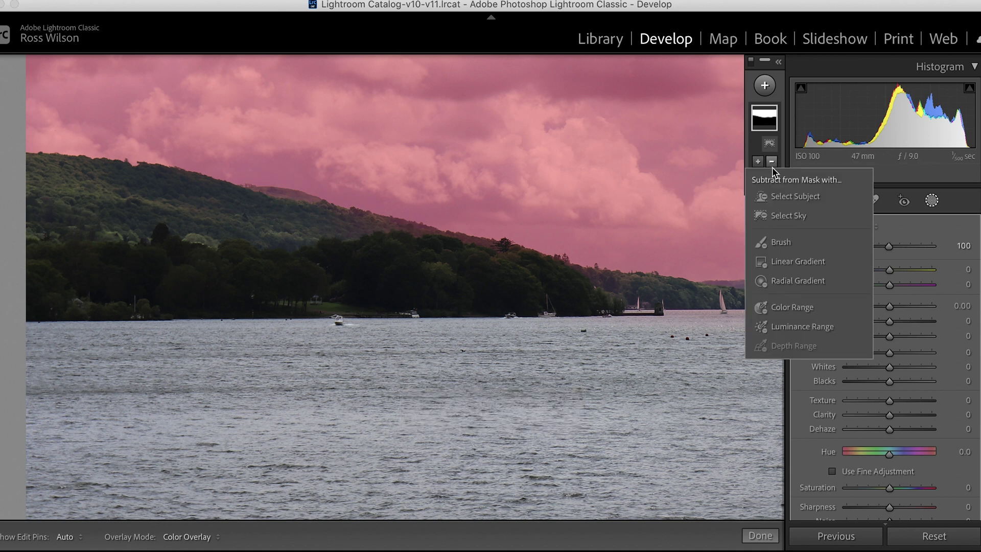
click(781, 240)
key(bracketleft)
key(bracketleft)
key(h)
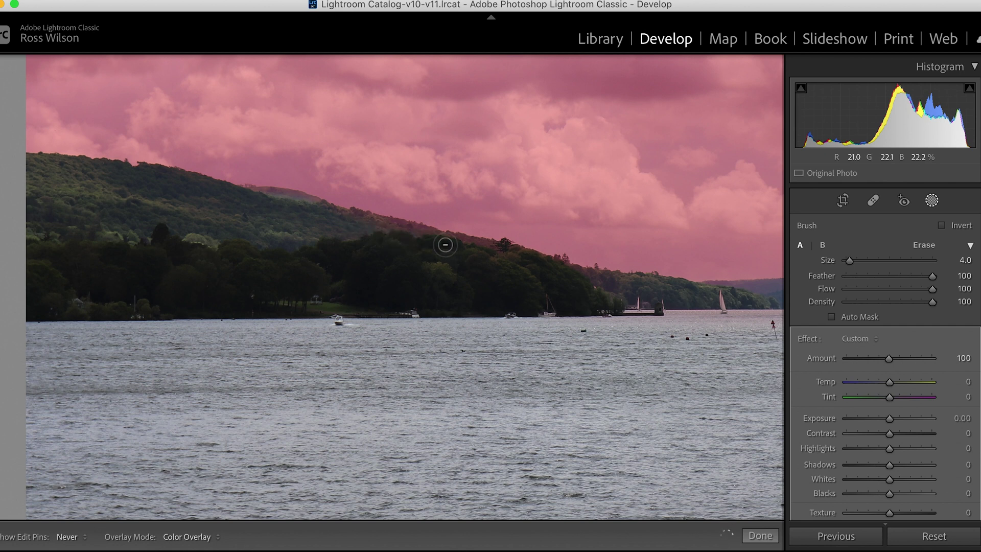
key(h)
key(h)
key(h)
key(h)
key(h)
Enlarge the subtracting brush to 8.0 and remove the sailboat and jetty area from the sky mask
key(bracketright)
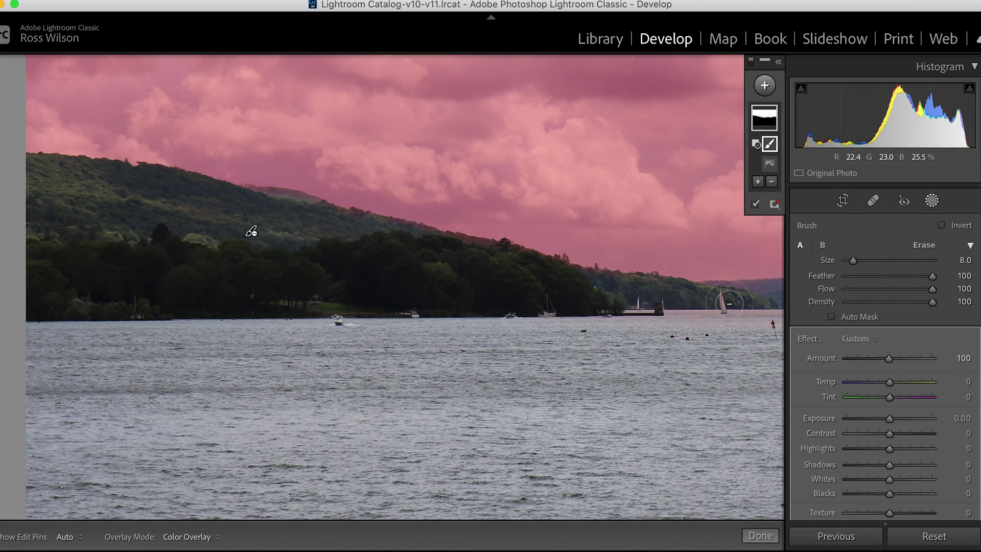
key(h)
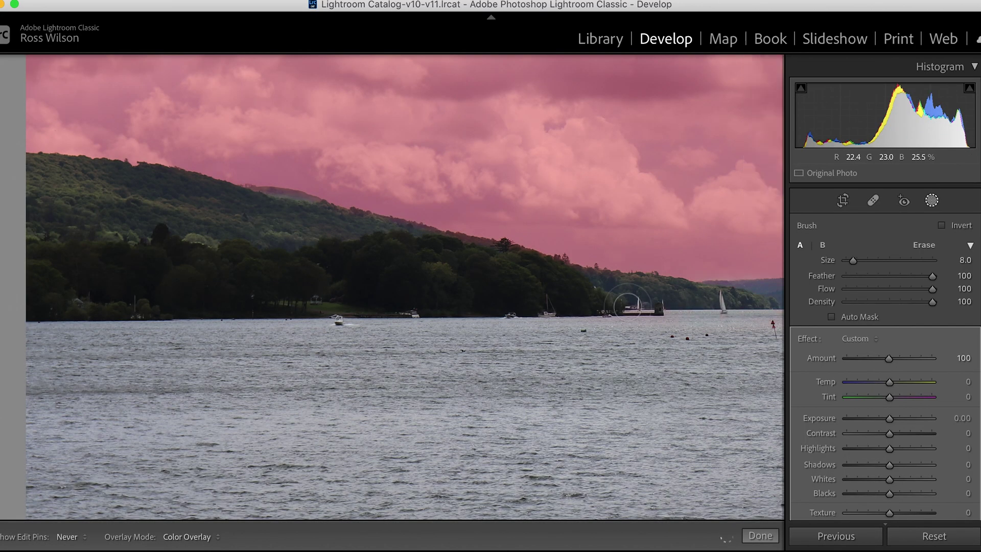
key(h)
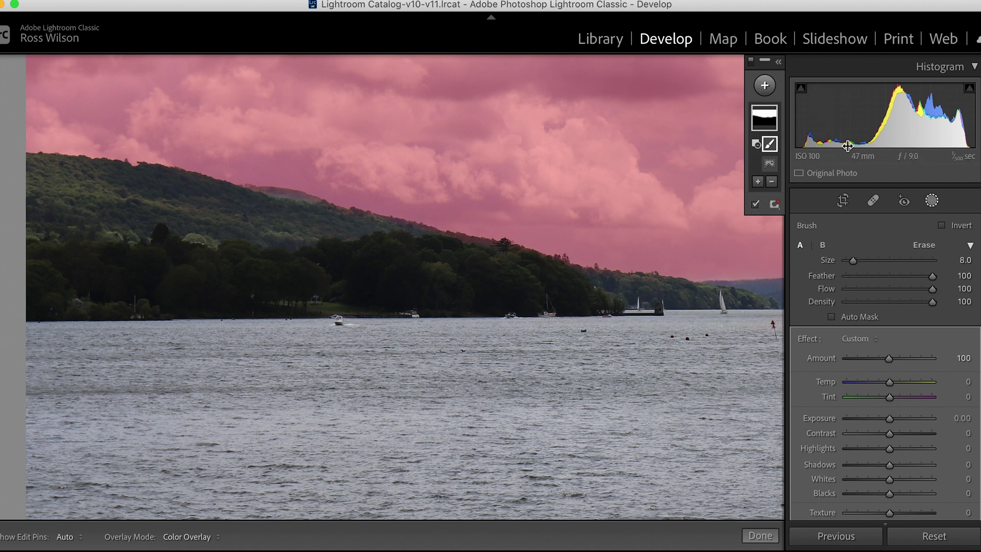
Reopen the sky mask for editing and lower its exposure to −1.31
click(932, 201)
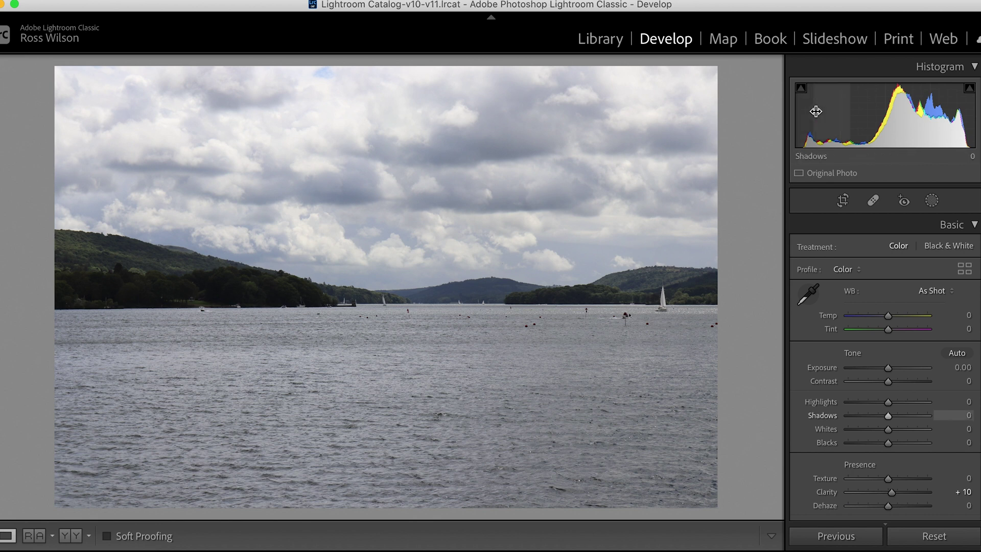
click(933, 203)
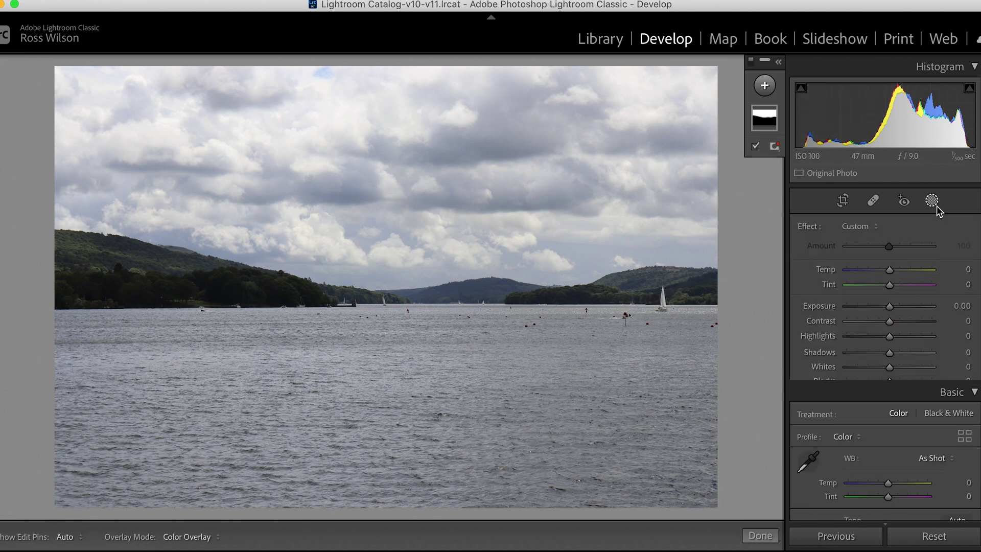
click(765, 87)
click(769, 129)
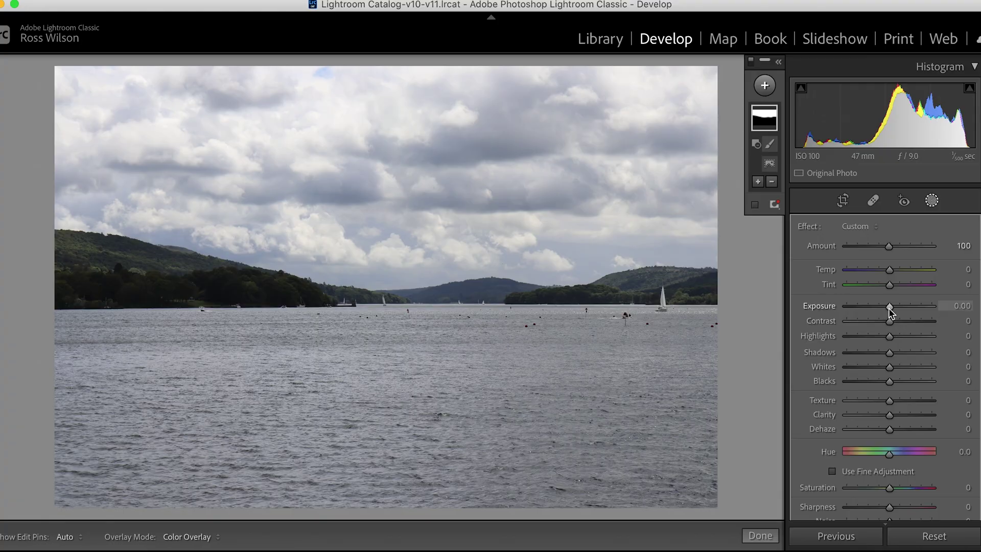
drag(888, 307, 881, 307)
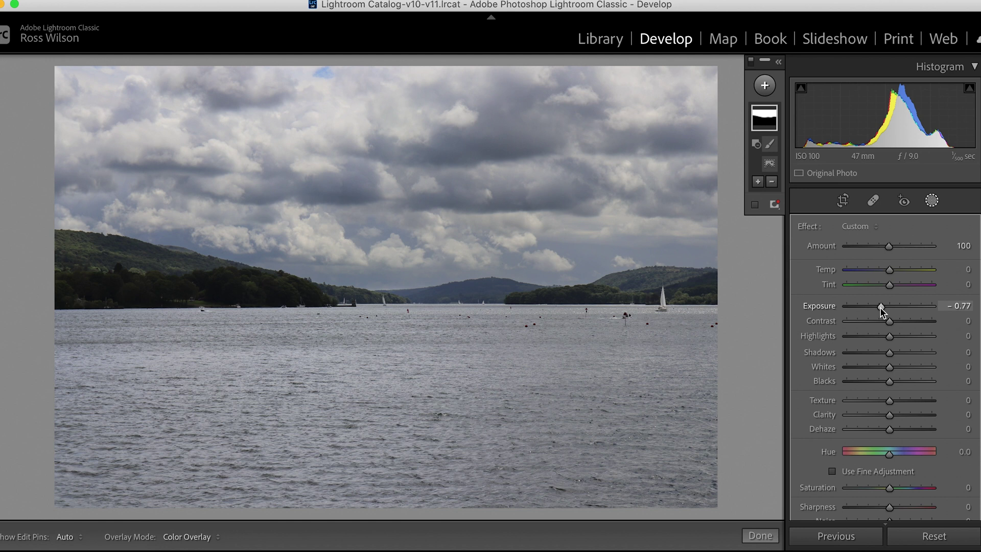
drag(880, 308, 875, 307)
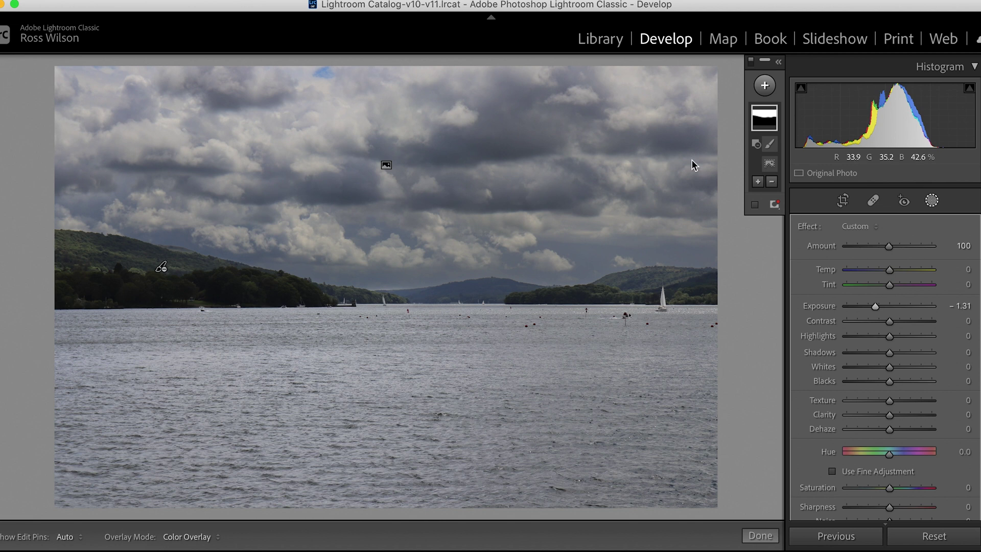
Add the distant central hill to the sky mask with a size 8.0 brush
click(760, 182)
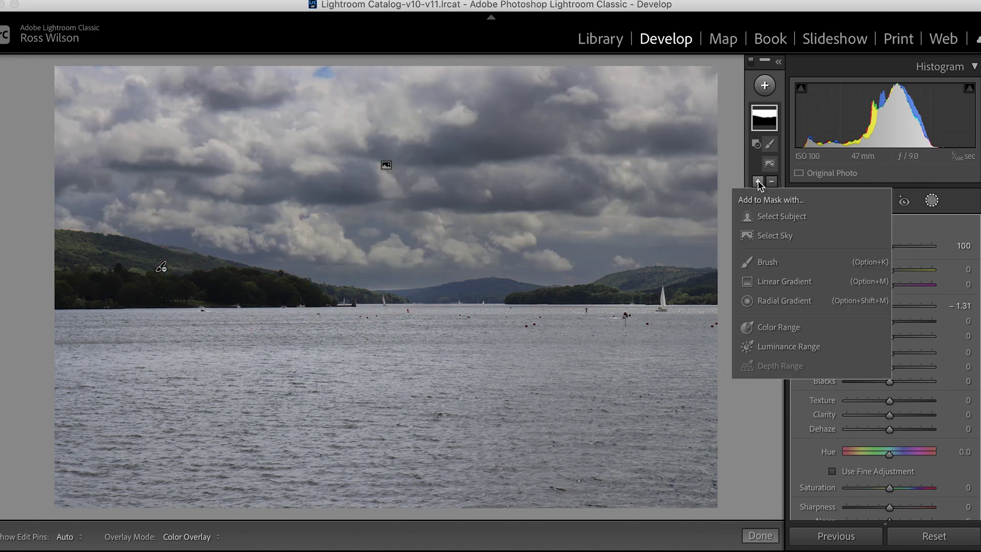
click(771, 260)
key(h)
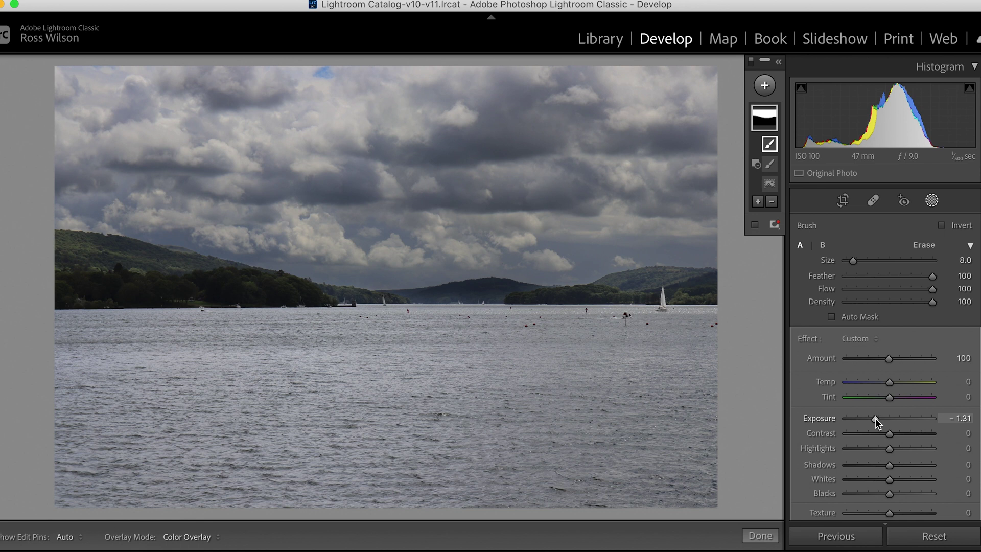
Try the sky mask's exposure at −0.66, reset it to 0.00 and check the mask overlay
mouse_move(875, 418)
mouse_down()
mouse_move(903, 421)
mouse_move(882, 419)
mouse_up()
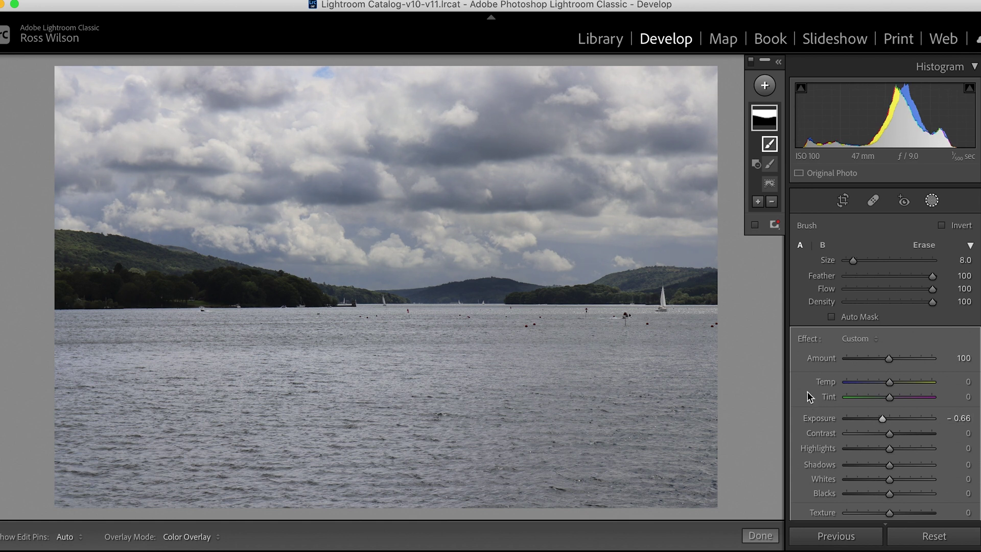
scroll(807, 392, down, 1)
scroll(807, 391, down, 3)
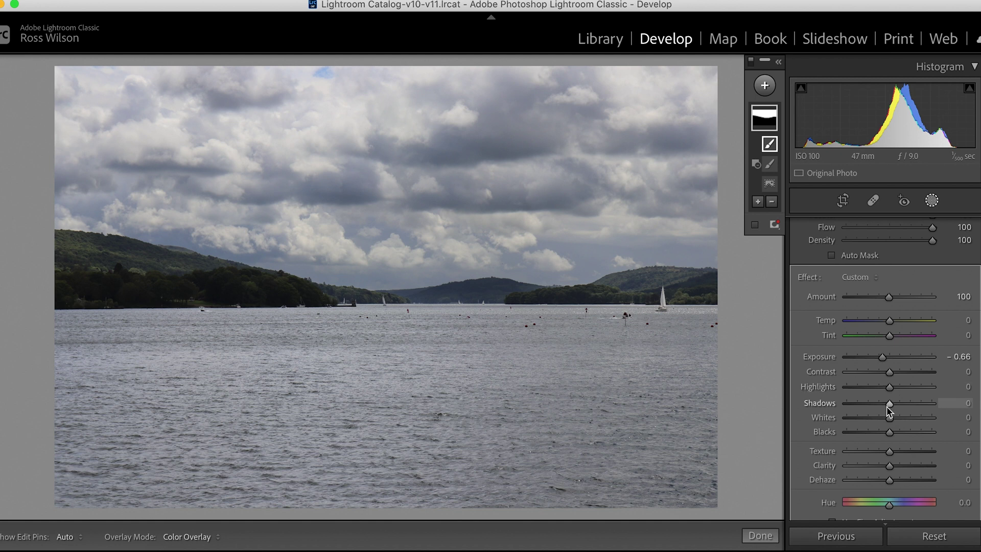
double_click(884, 360)
key(o)
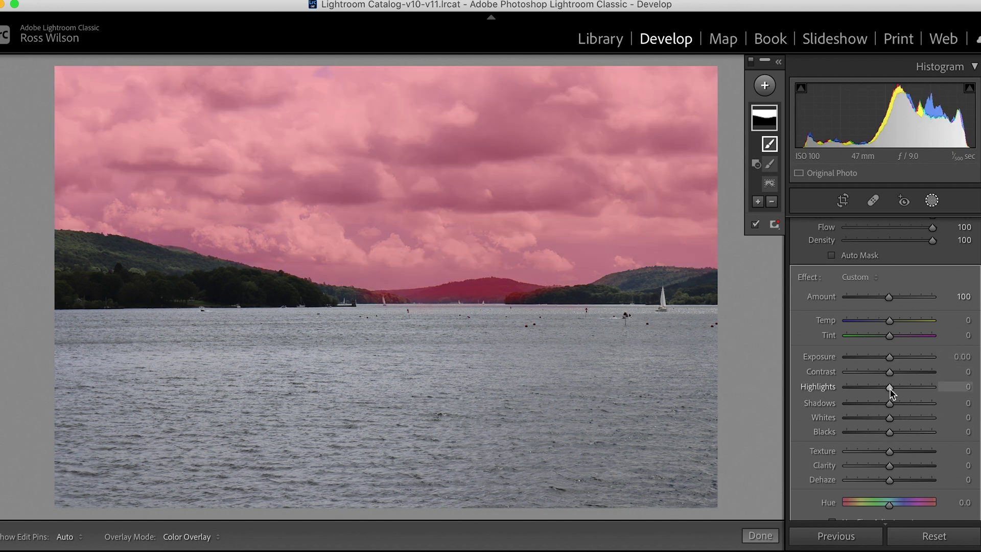
key(o)
Darken the masked sky with highlights −100, exposure −0.57 and dehaze 11
drag(889, 389, 844, 389)
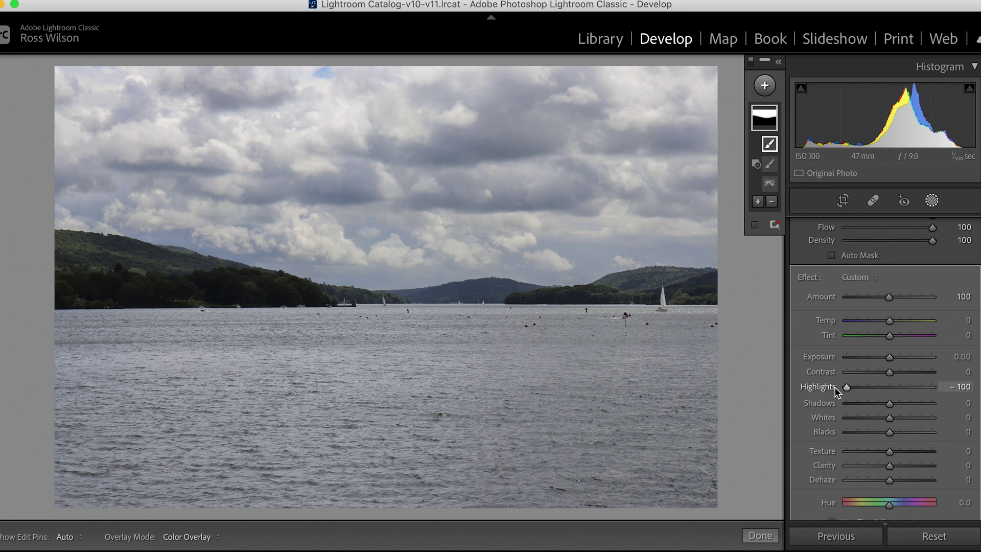
drag(839, 388, 882, 359)
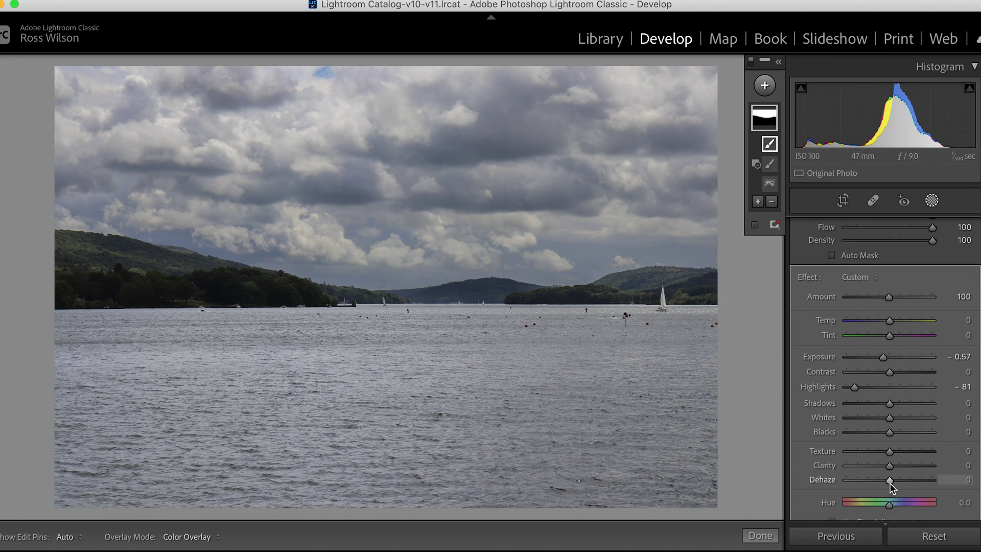
mouse_move(891, 483)
mouse_down()
mouse_move(901, 484)
mouse_move(873, 482)
mouse_up()
drag(876, 480, 895, 481)
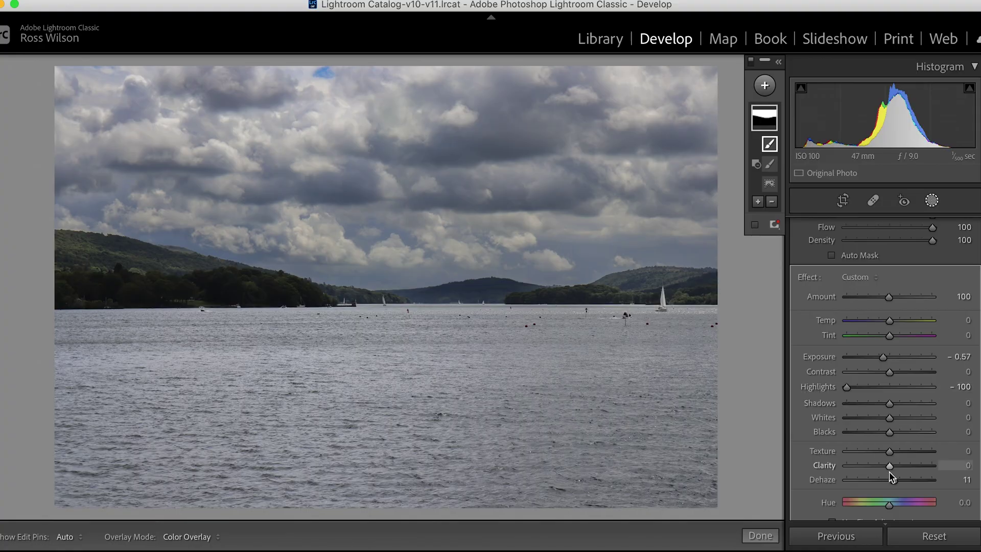
Try a strong dehaze of 84 on the masked sky and undo it
drag(893, 481, 924, 482)
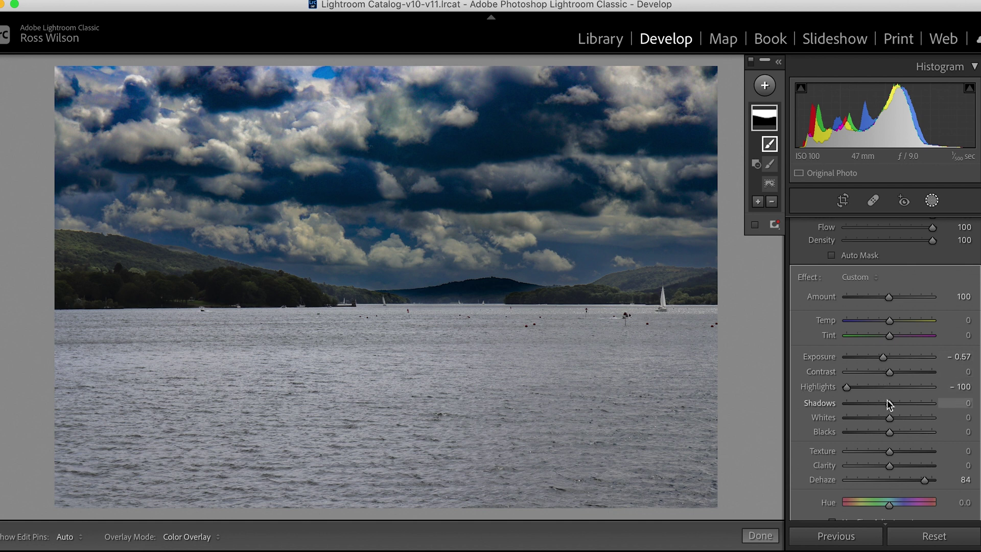
key(super+z)
key(super+z)
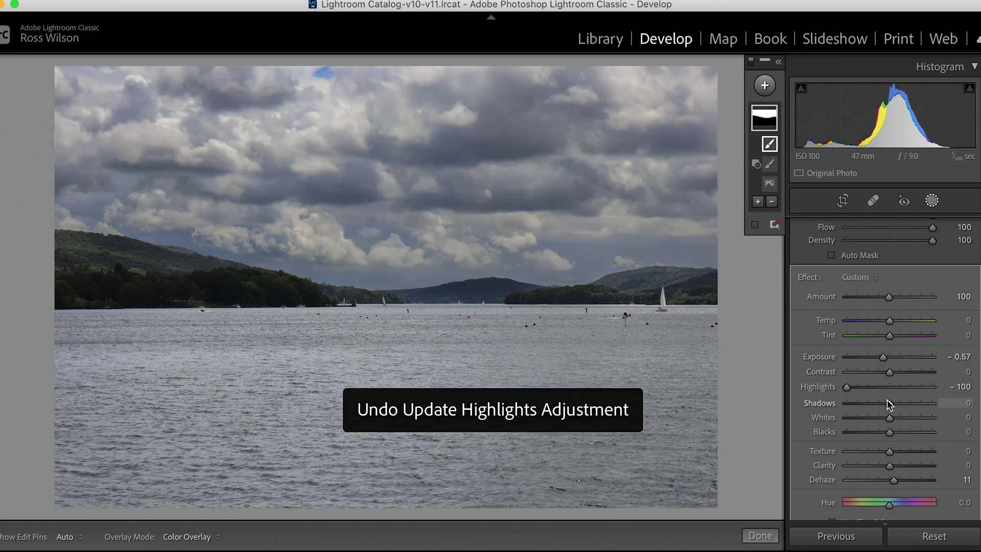
Fine-tune the masked sky to exposure −0.56, highlights −75, dehaze 16 and saturation −31
drag(860, 387, 859, 389)
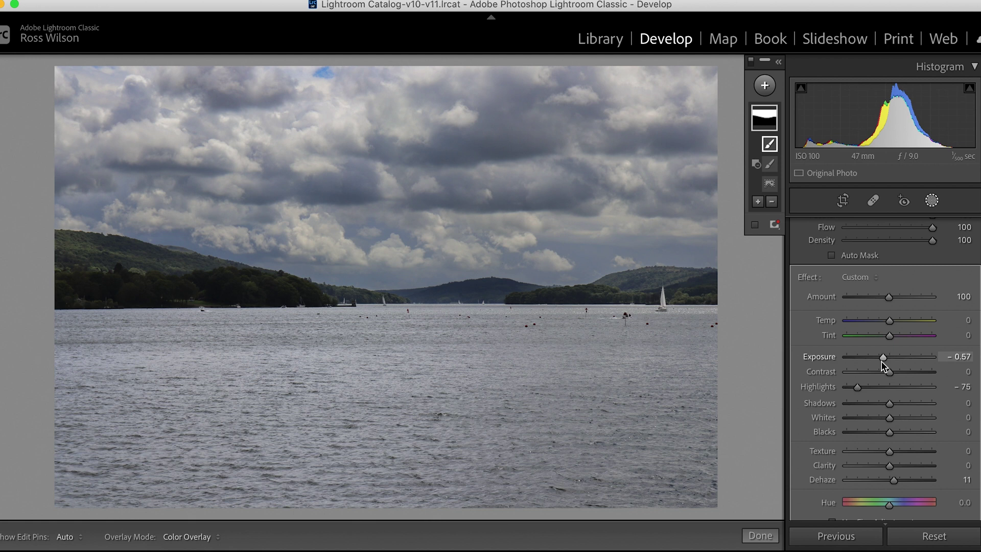
drag(883, 364, 884, 363)
drag(894, 479, 896, 481)
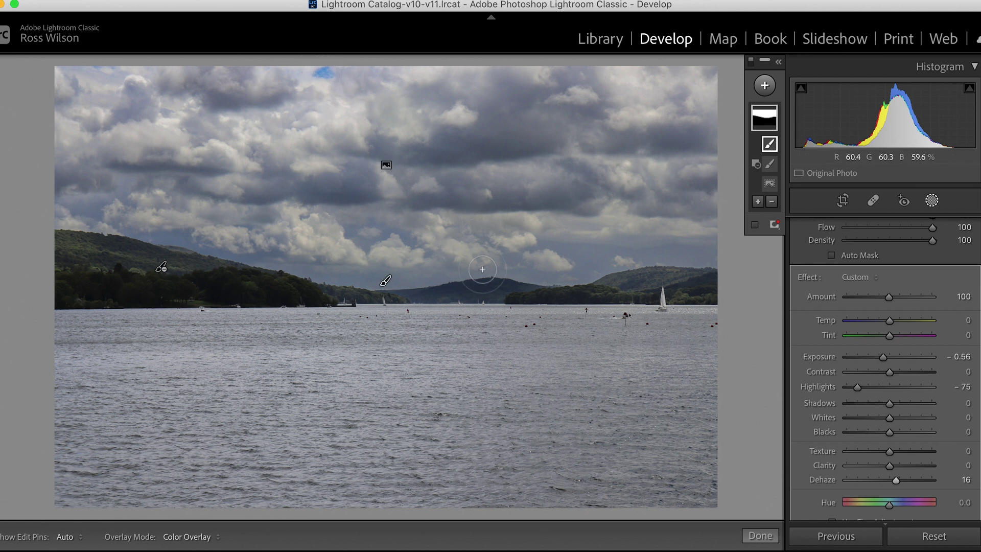
scroll(885, 488, down, 4)
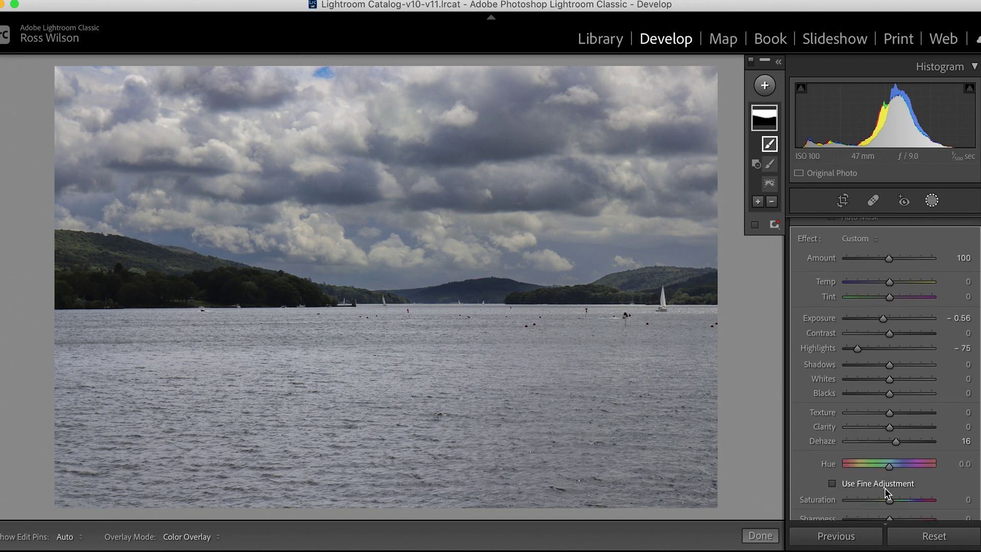
drag(891, 485, 877, 485)
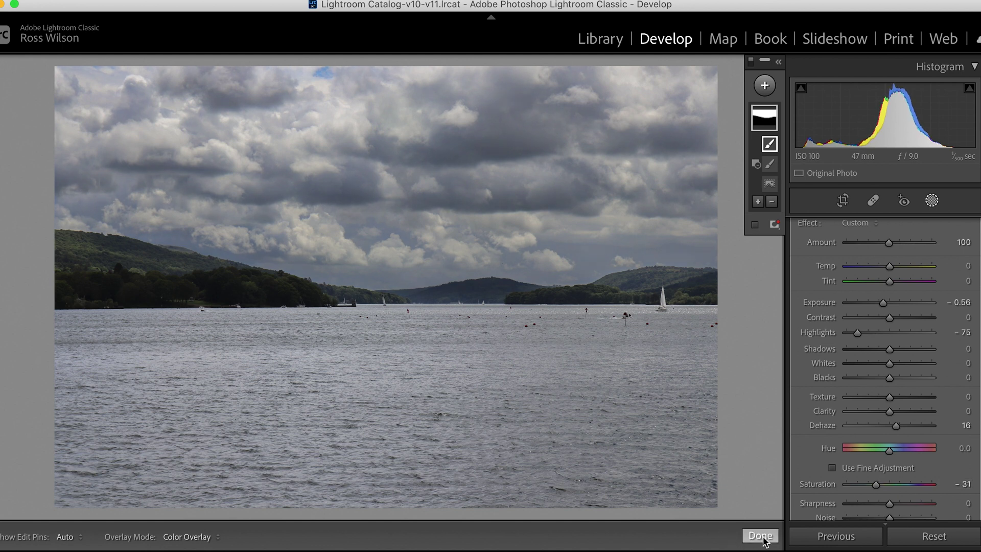
Finish masking and compare the photo before and after in a split view
click(764, 538)
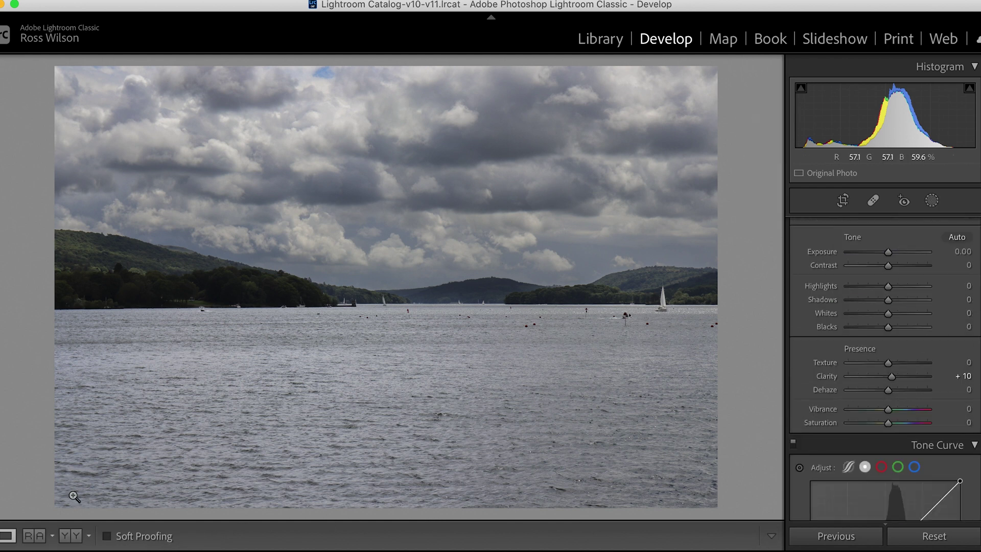
click(72, 537)
click(72, 537)
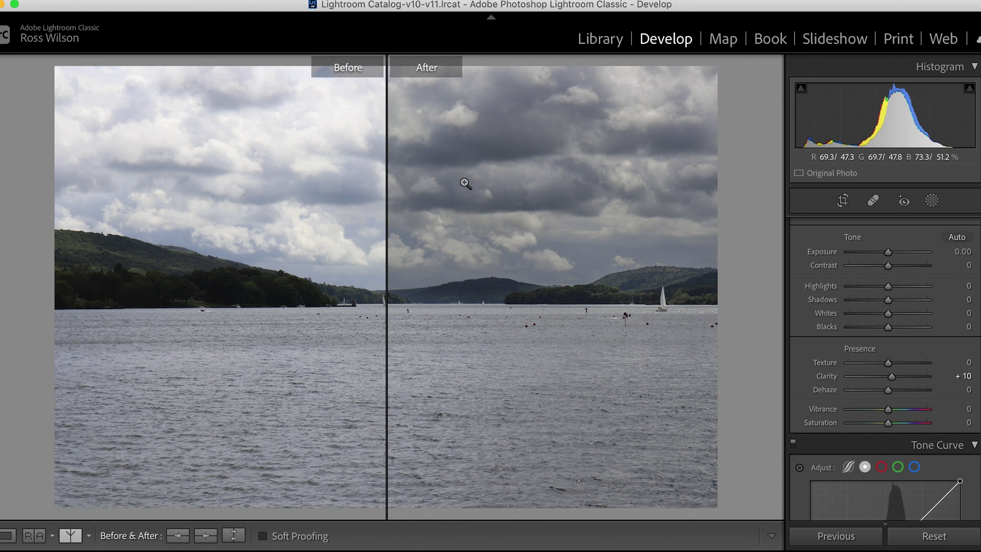
Return to the single-image view, reopen the sky mask, set its clarity to 12 and lower its blacks slightly
click(5, 537)
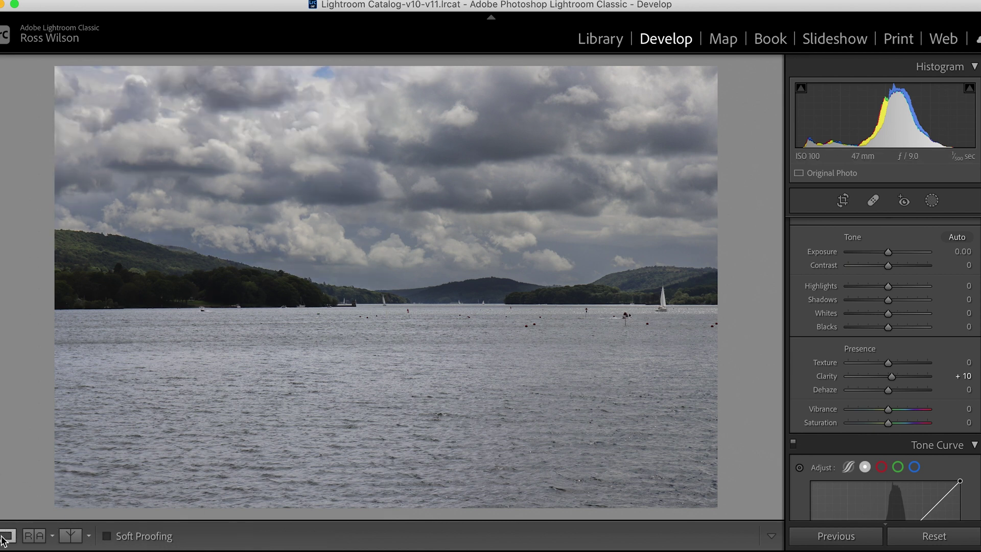
click(931, 201)
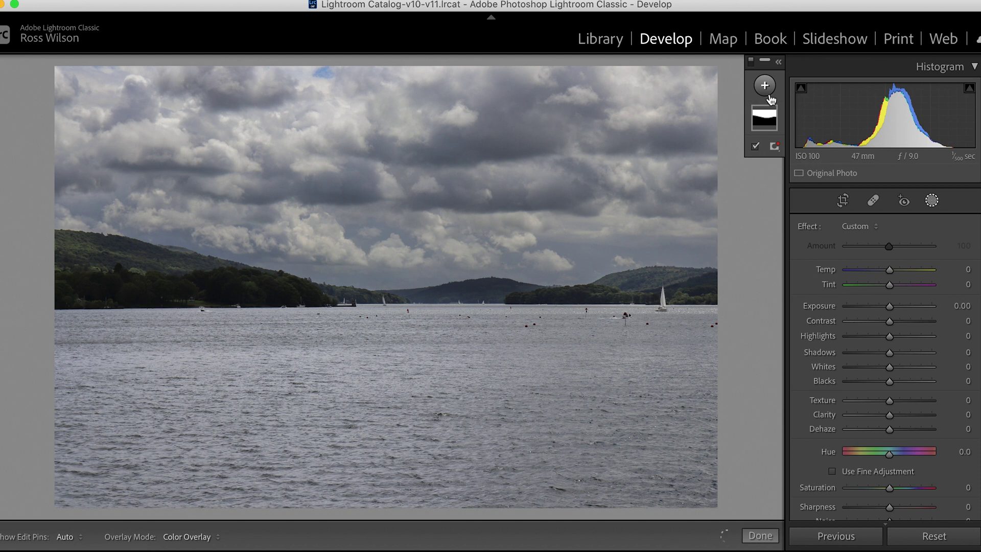
click(386, 165)
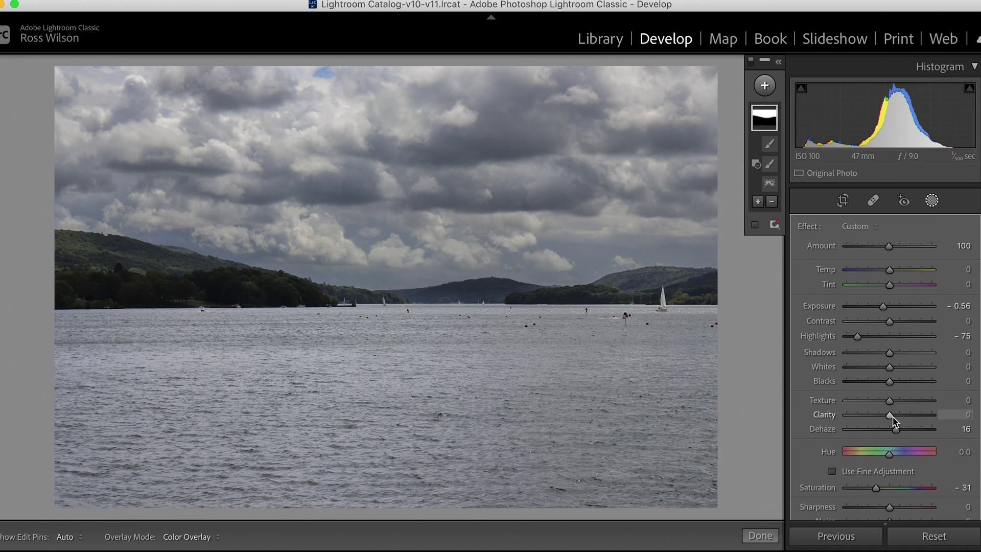
drag(893, 416, 900, 418)
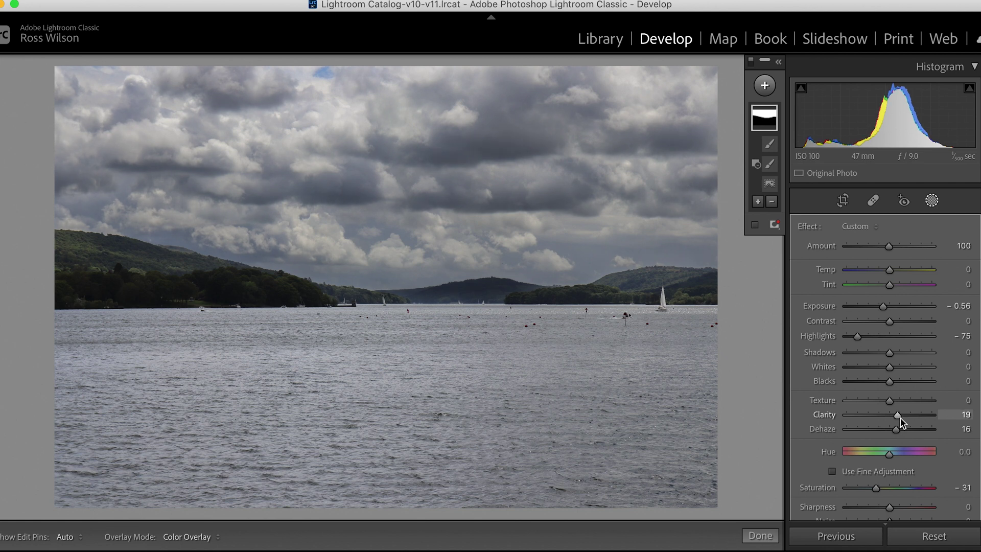
mouse_move(900, 417)
mouse_down()
mouse_move(879, 415)
mouse_move(897, 416)
mouse_up()
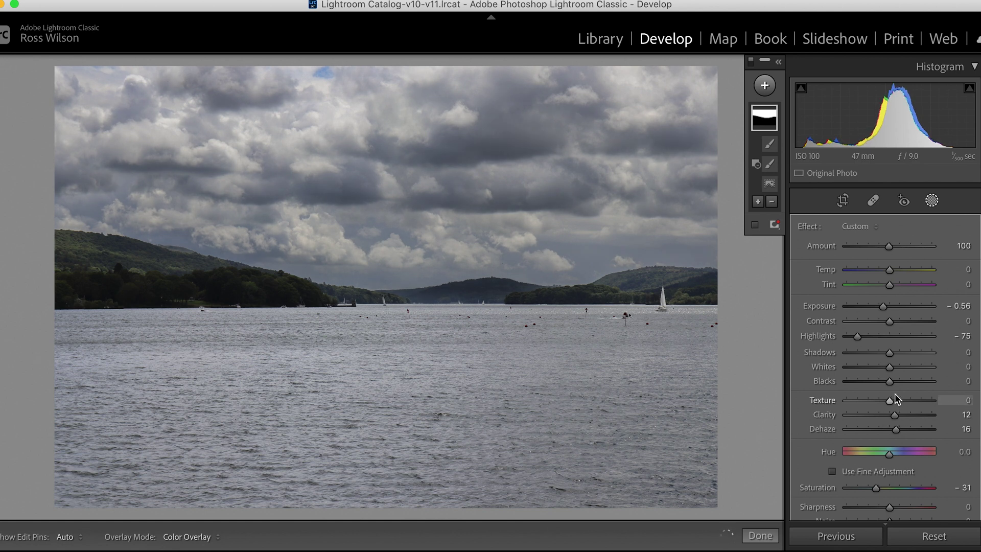
drag(890, 382, 884, 382)
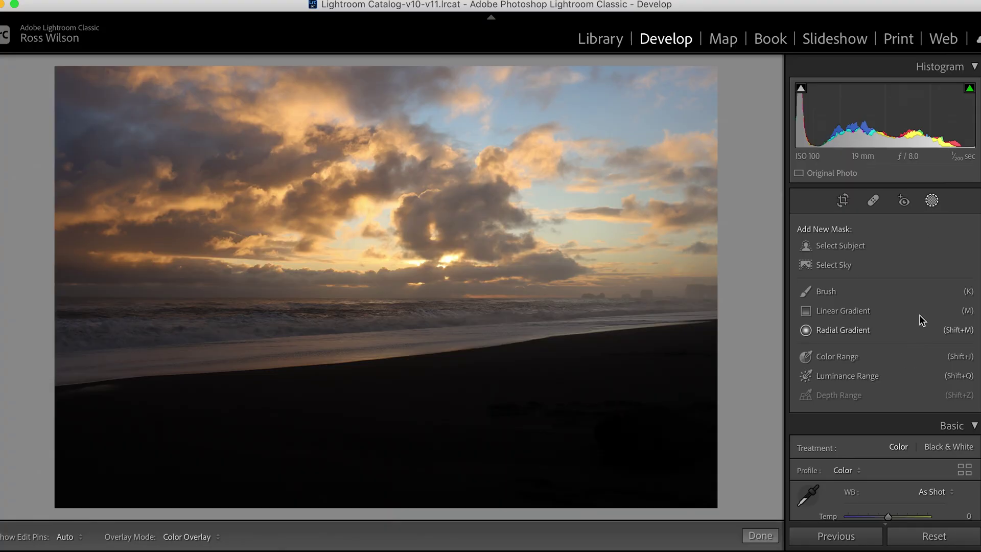
Set the sunset beach photo's highlights to −28, shadows to +56, whites to −34, blacks to +41 and clarity to +9
click(931, 204)
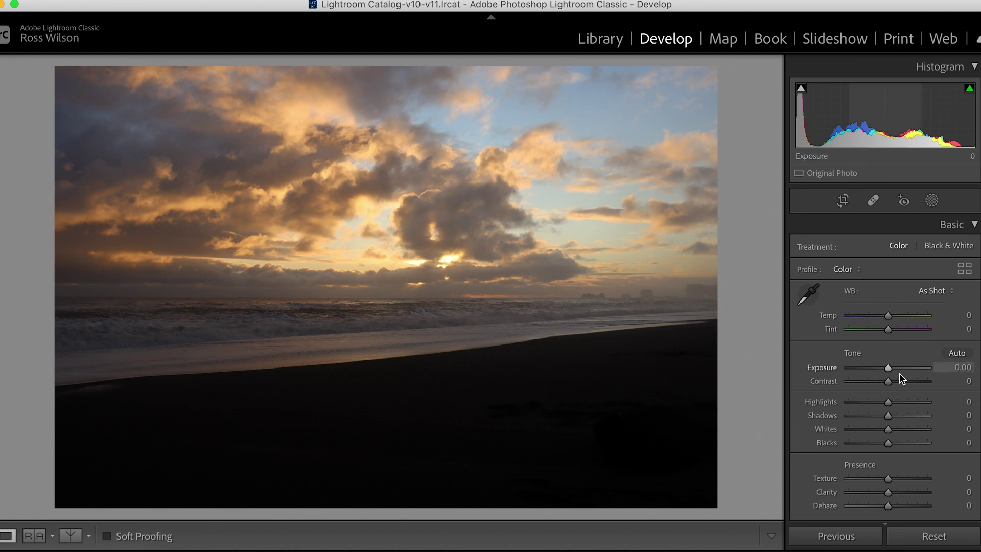
drag(888, 403, 875, 430)
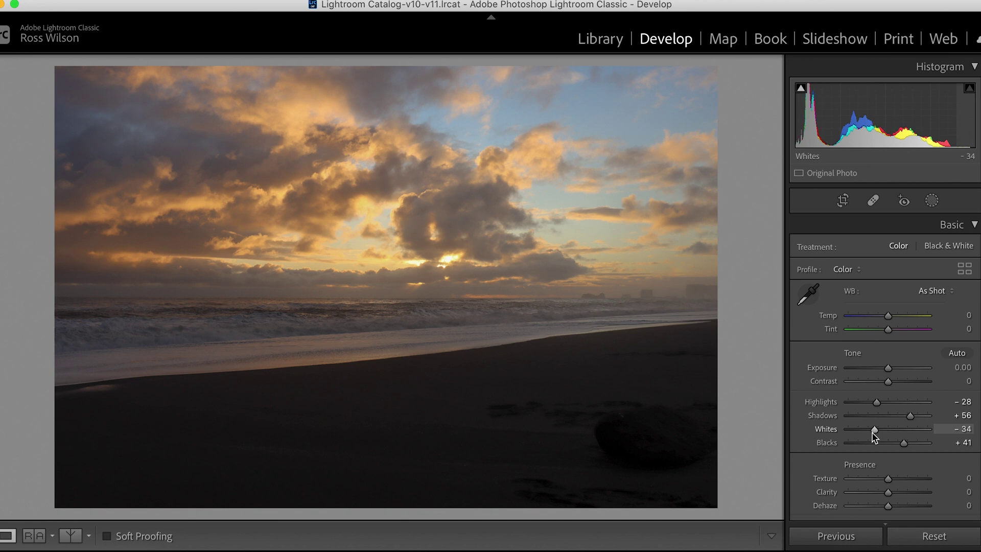
scroll(872, 431, down, 2)
drag(892, 440, 892, 441)
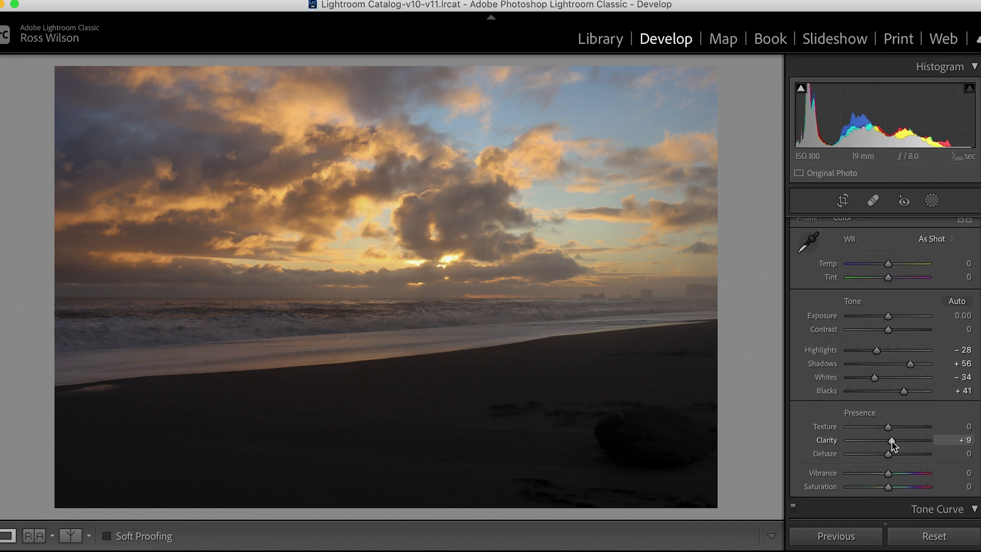
scroll(891, 458, down, 1)
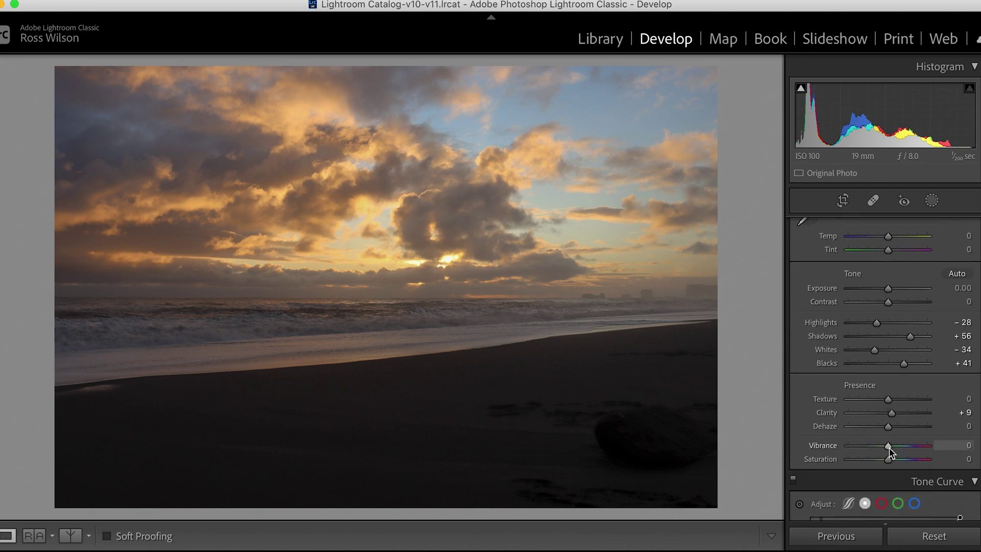
drag(891, 448, 888, 449)
Add shadow, midtone and highlight points to the tone curve and slightly nudge the shadow and highlight points
scroll(899, 449, down, 8)
click(850, 383)
click(888, 344)
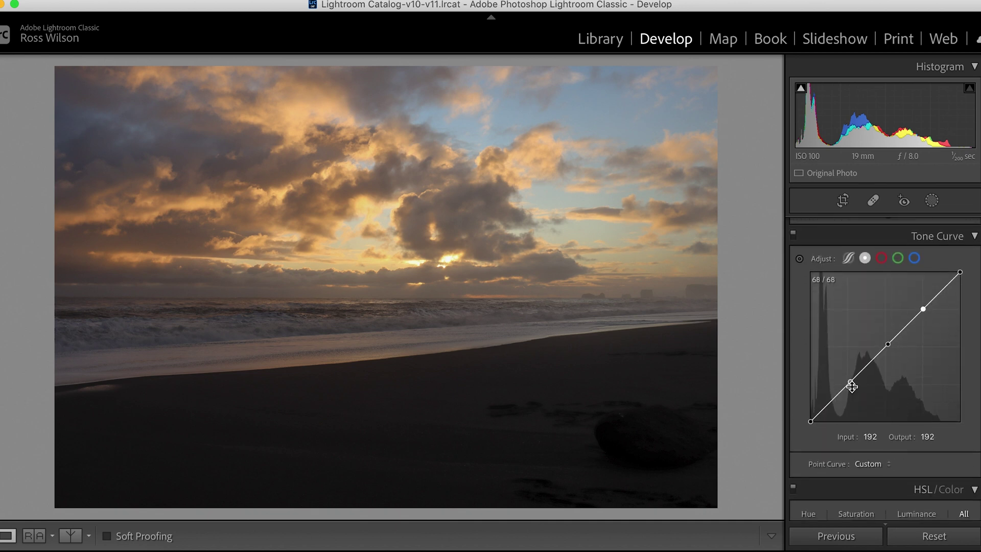
drag(851, 382, 852, 384)
drag(923, 309, 922, 312)
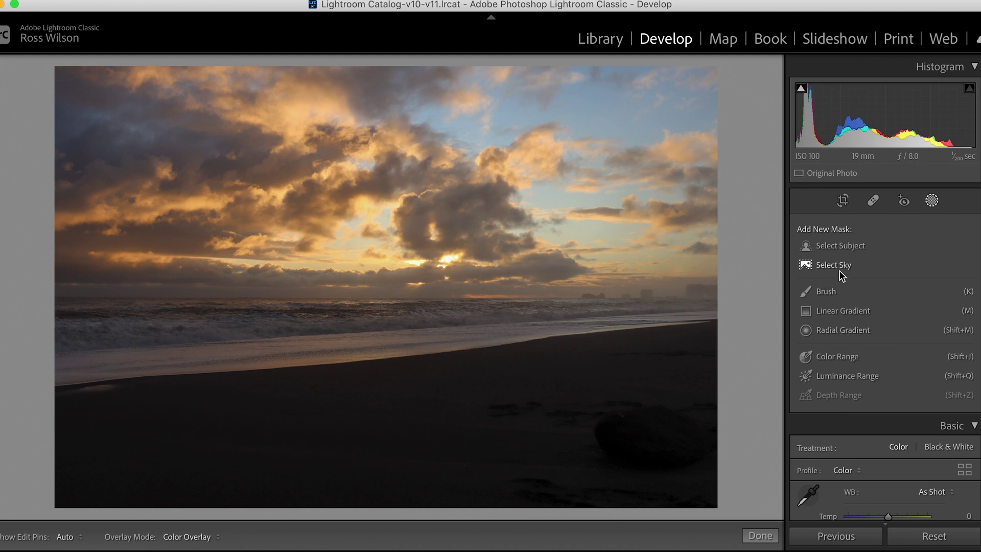
Create a Select Sky mask and subtract the waves and shoreline from it with a soft brush, up to size 10
click(842, 272)
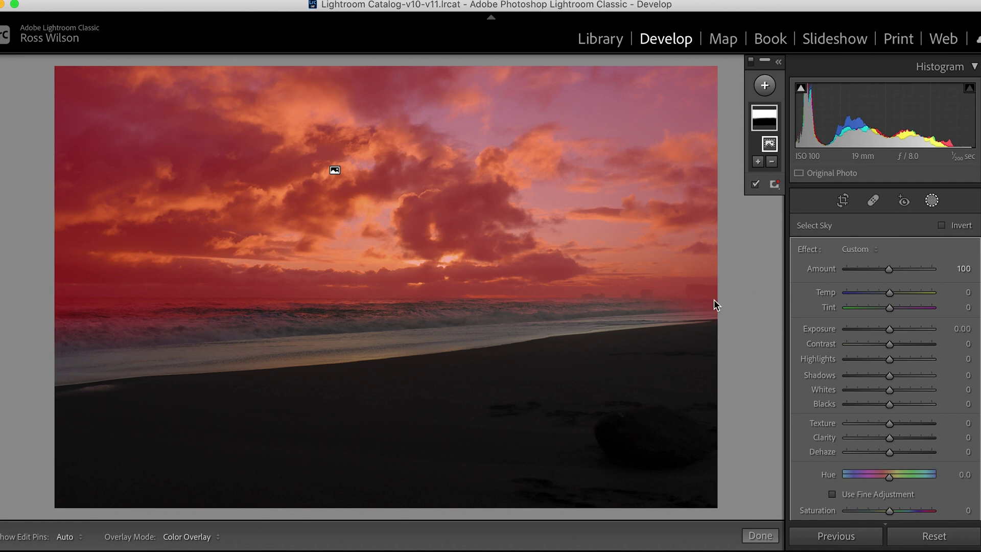
click(771, 162)
click(777, 247)
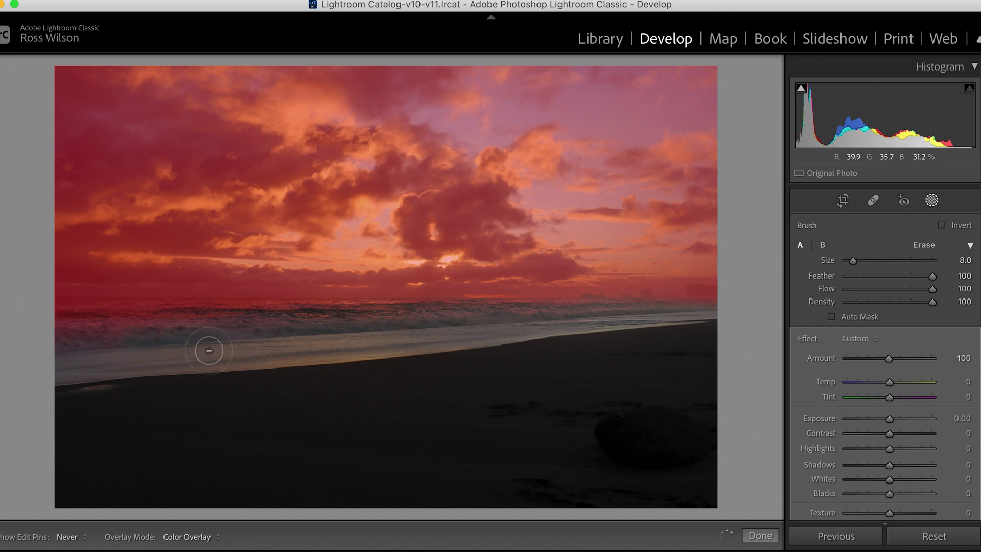
mouse_move(45, 351)
mouse_down()
mouse_move(205, 338)
mouse_move(70, 338)
mouse_move(174, 345)
mouse_move(91, 333)
mouse_move(177, 330)
mouse_move(76, 336)
mouse_move(224, 337)
mouse_up()
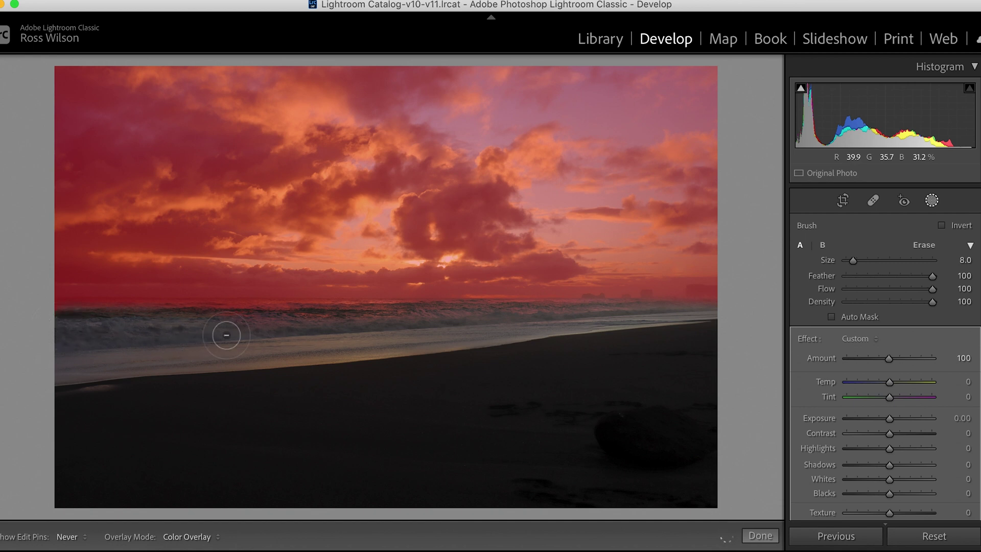
key(h)
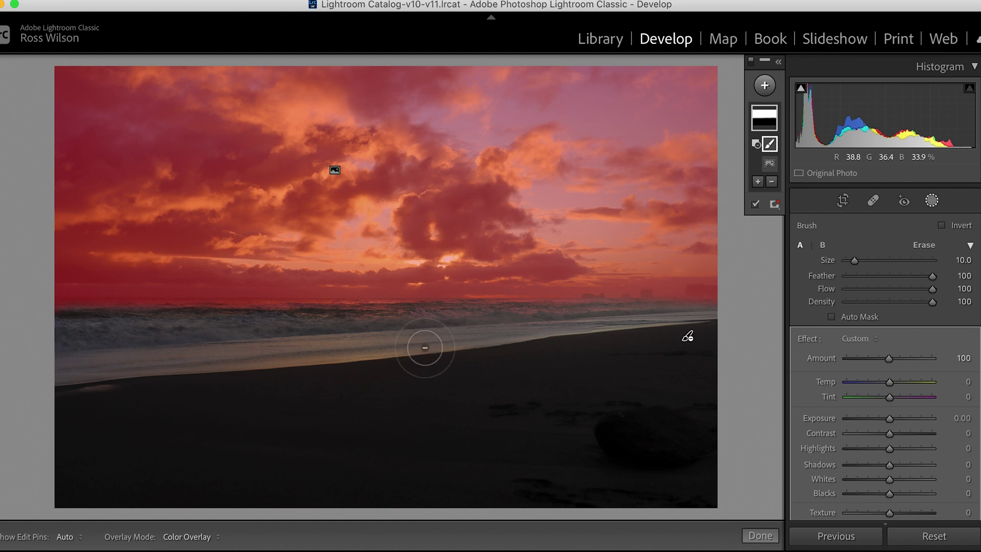
key(h)
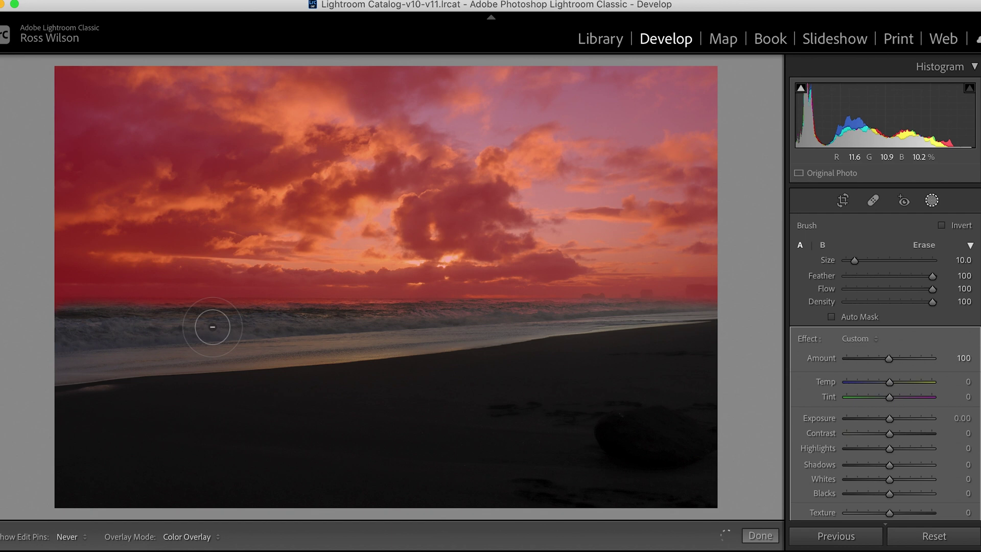
key(h)
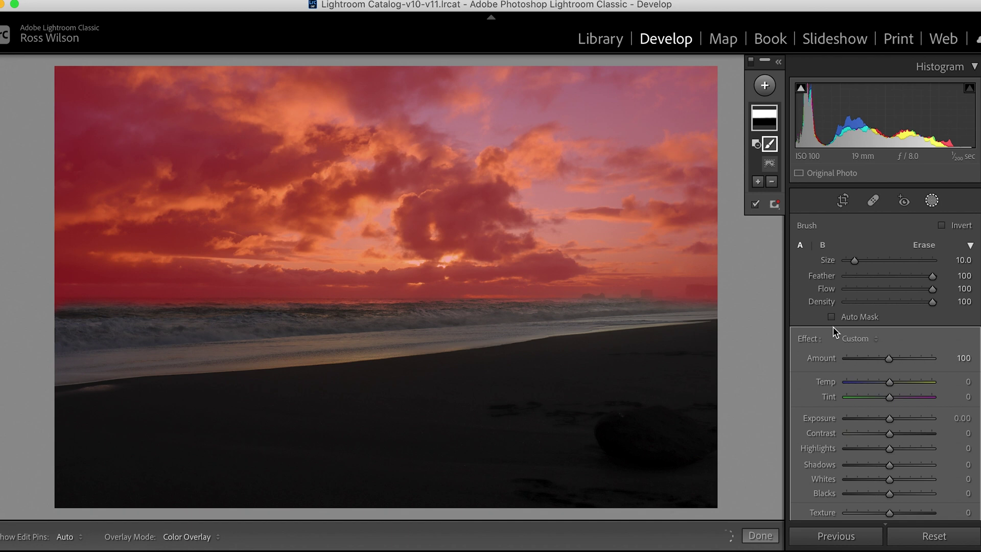
key(h)
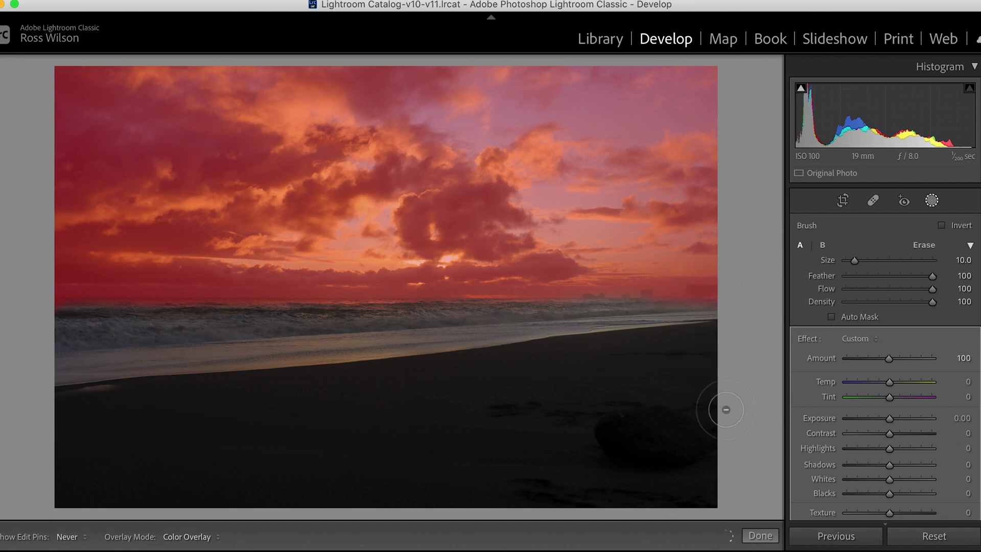
key(h)
click(880, 313)
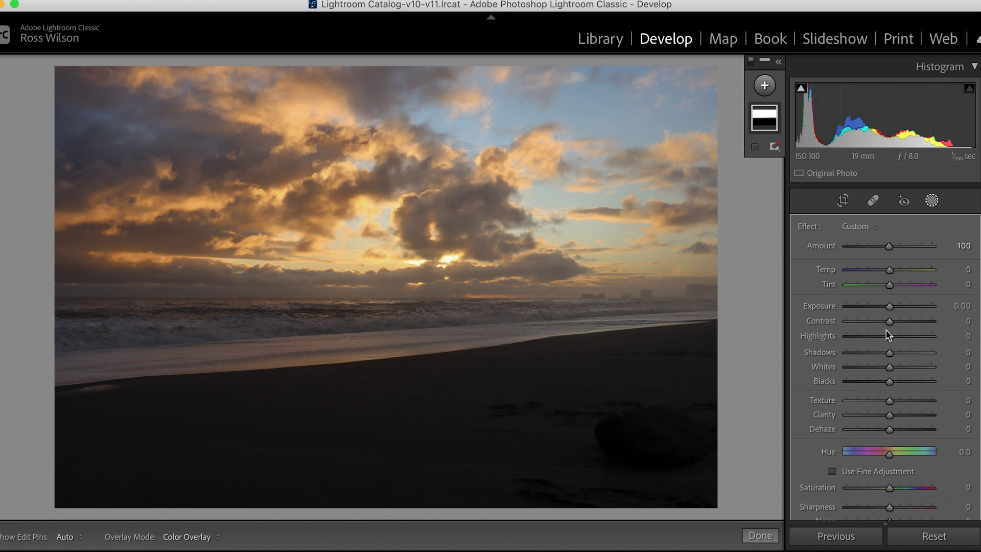
Try highlights −22 on the masked sky, reset them, and set dehaze to 22, clarity to 9 and exposure to −0.08
mouse_move(890, 337)
mouse_down()
mouse_move(872, 338)
mouse_move(891, 338)
mouse_move(880, 336)
mouse_up()
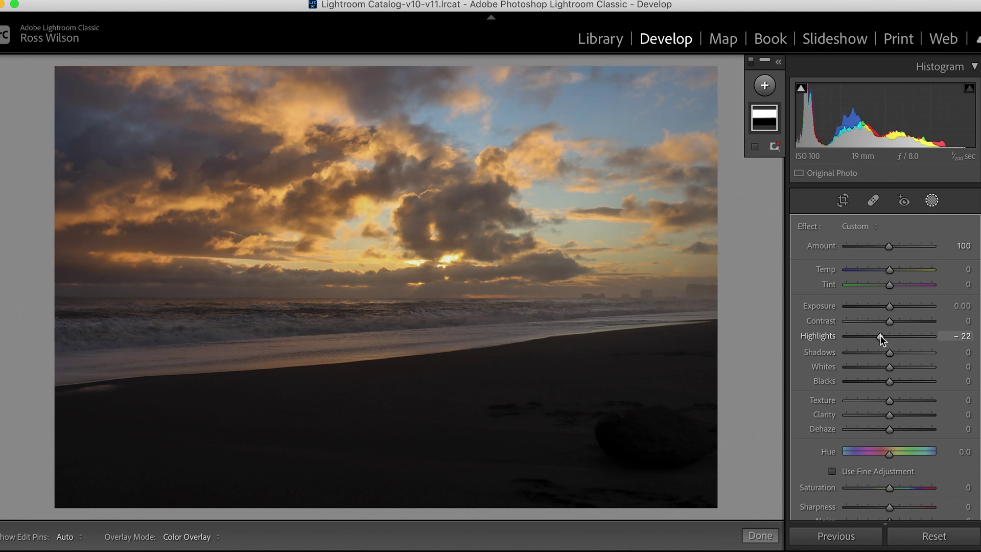
double_click(881, 335)
key(o)
drag(891, 431, 900, 431)
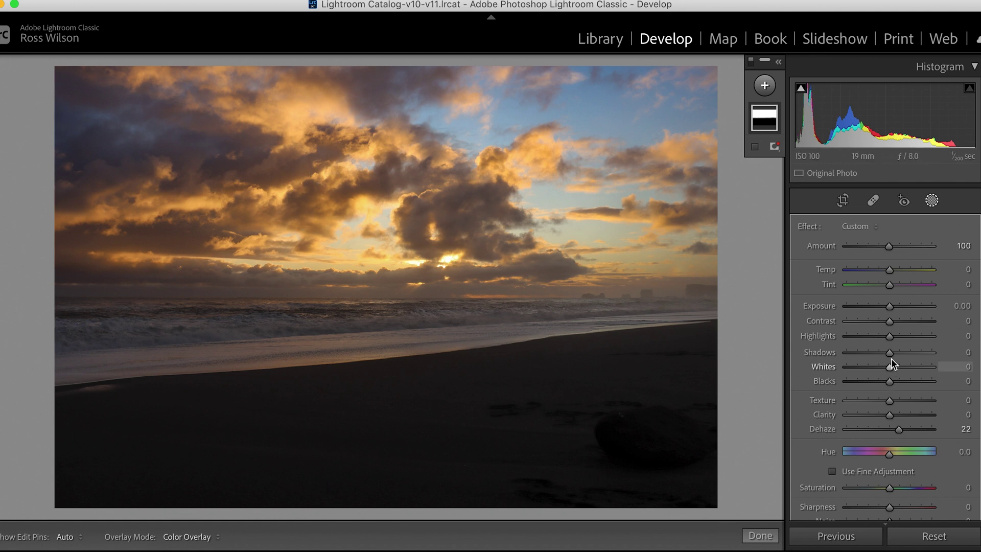
drag(891, 307, 890, 308)
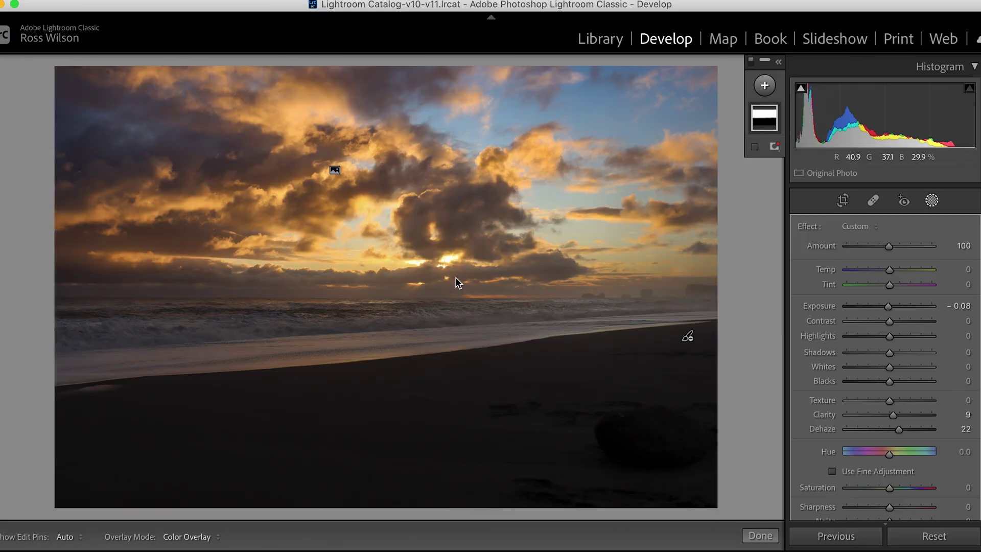
Add a radial gradient mask with feather 30 around the setting sun, adjust its placement and hide the overlay
click(765, 85)
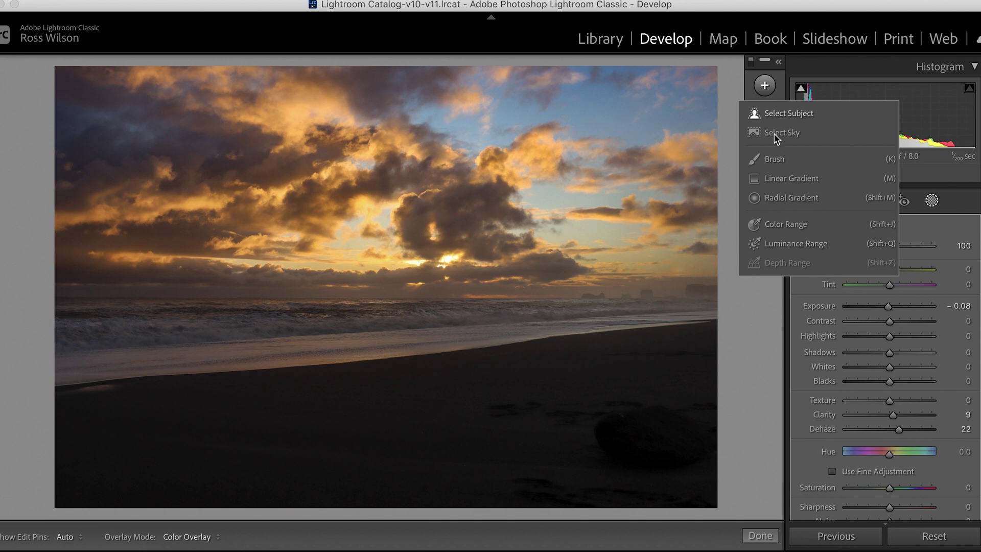
click(777, 198)
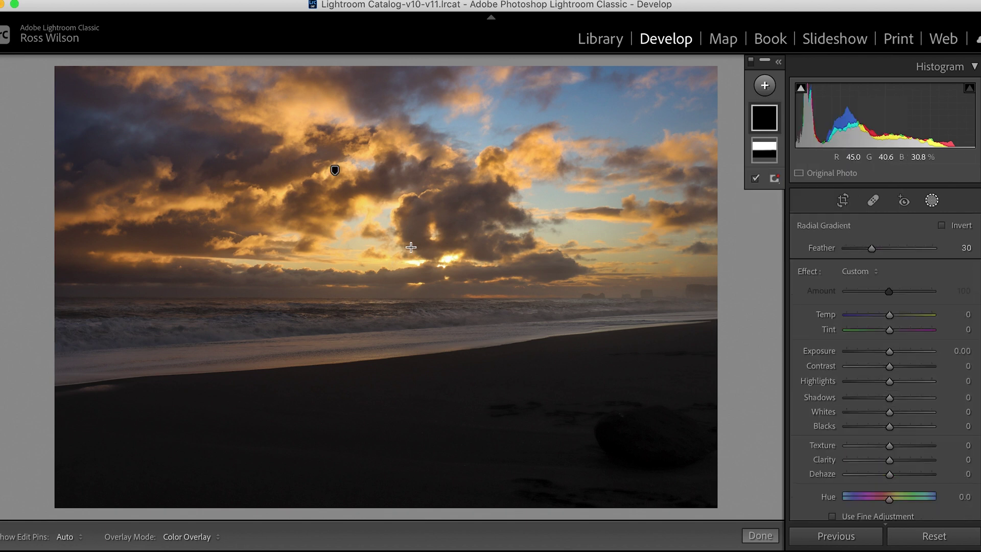
drag(411, 247, 539, 363)
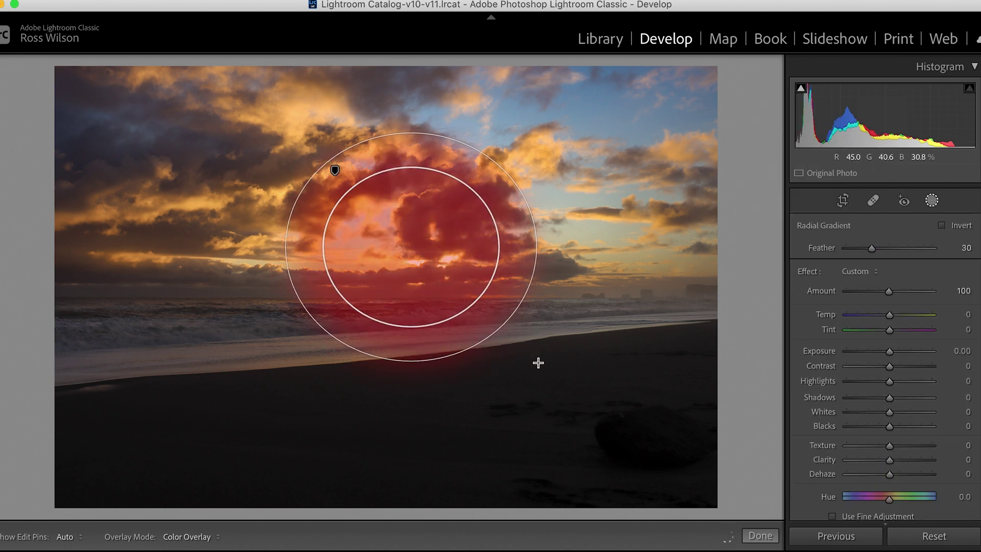
drag(449, 264, 456, 268)
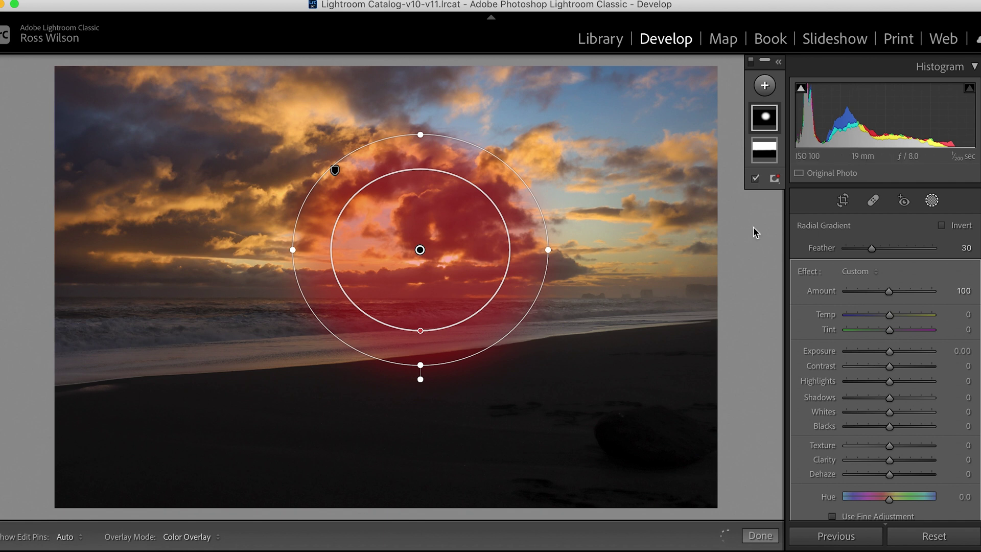
click(755, 178)
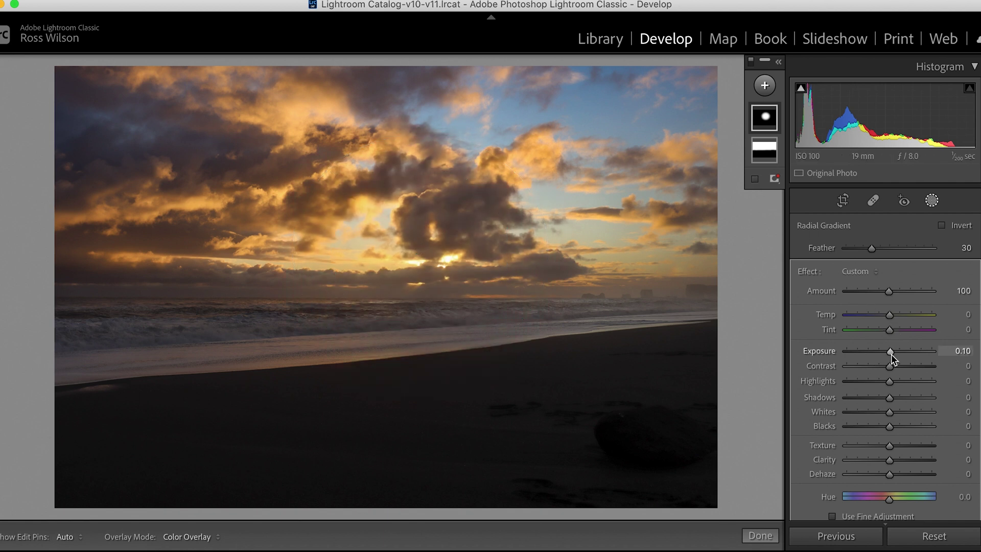
Set the radial mask's exposure to 0.21 and stretch it into a wide, slightly taller ellipse over the sunlit sky
drag(893, 355, 892, 356)
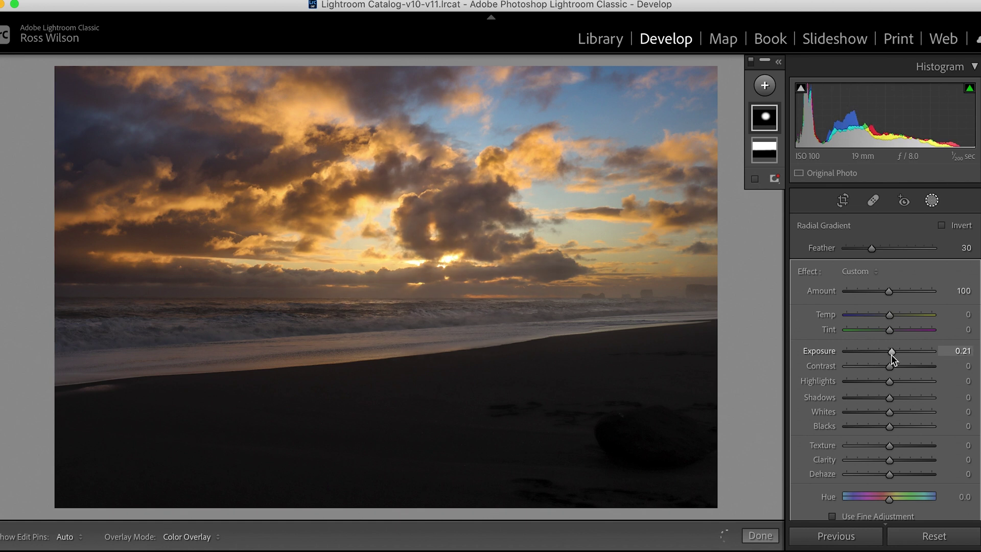
mouse_move(449, 265)
drag(548, 251, 652, 265)
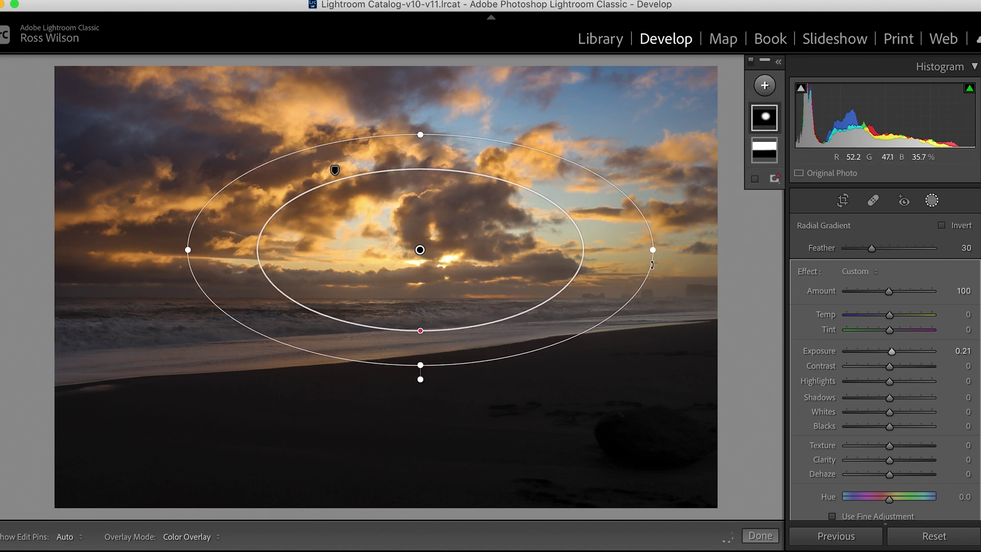
drag(421, 365, 421, 379)
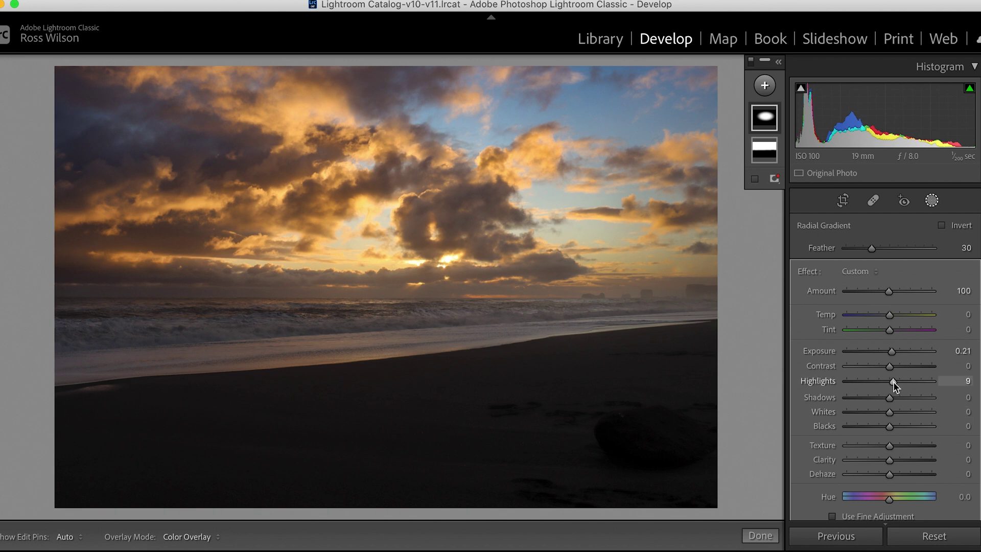
Set the radial mask's highlights to 12, clarity to 7 and temp to 6, and widen the ellipse further
drag(894, 381, 895, 382)
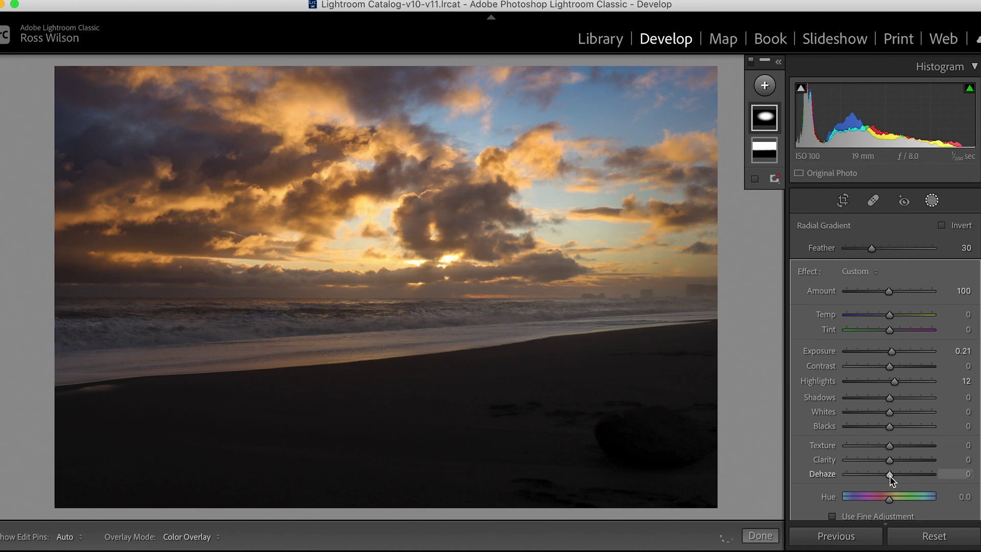
drag(891, 462, 893, 462)
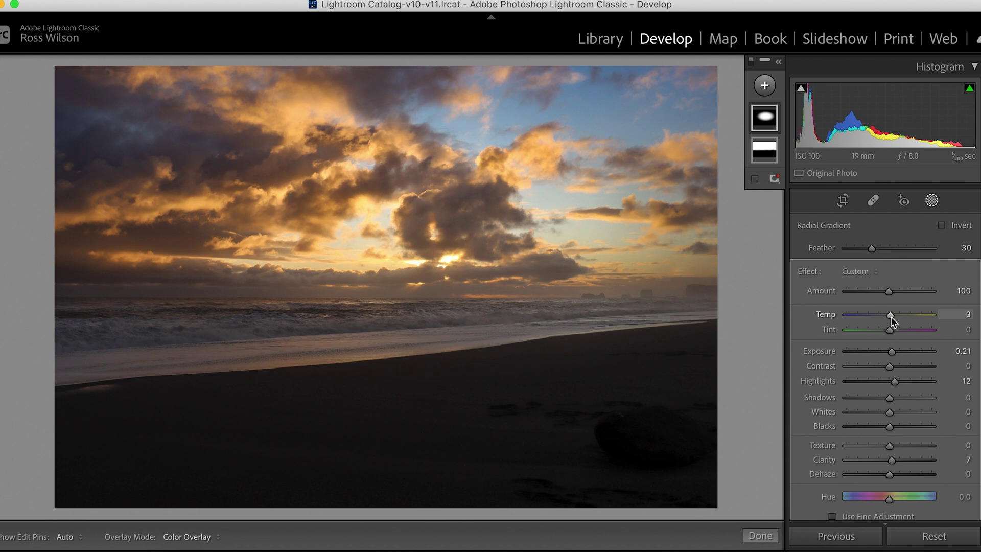
drag(891, 317, 891, 317)
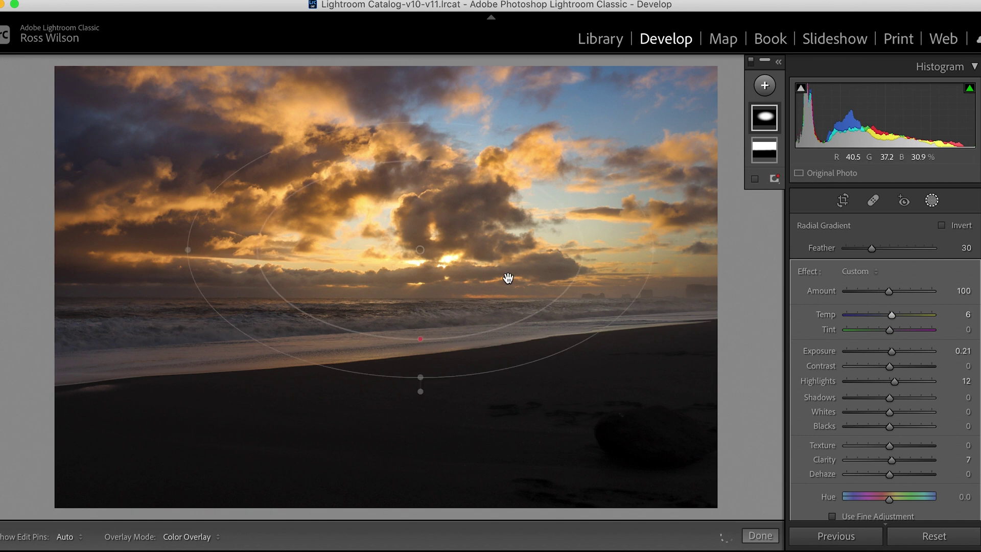
drag(654, 251, 689, 250)
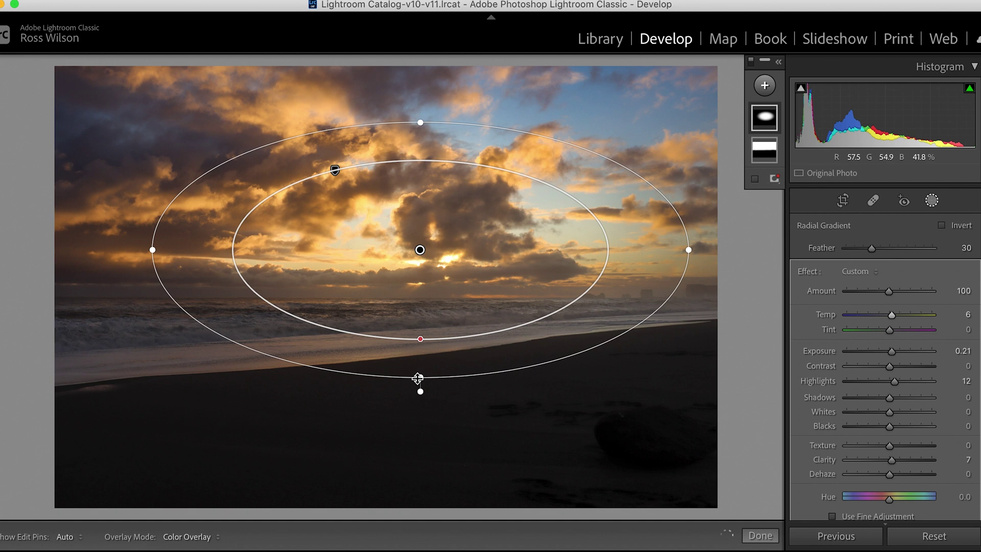
Make the radial gradient ellipse over the sunlit sky slightly taller
drag(417, 379, 420, 380)
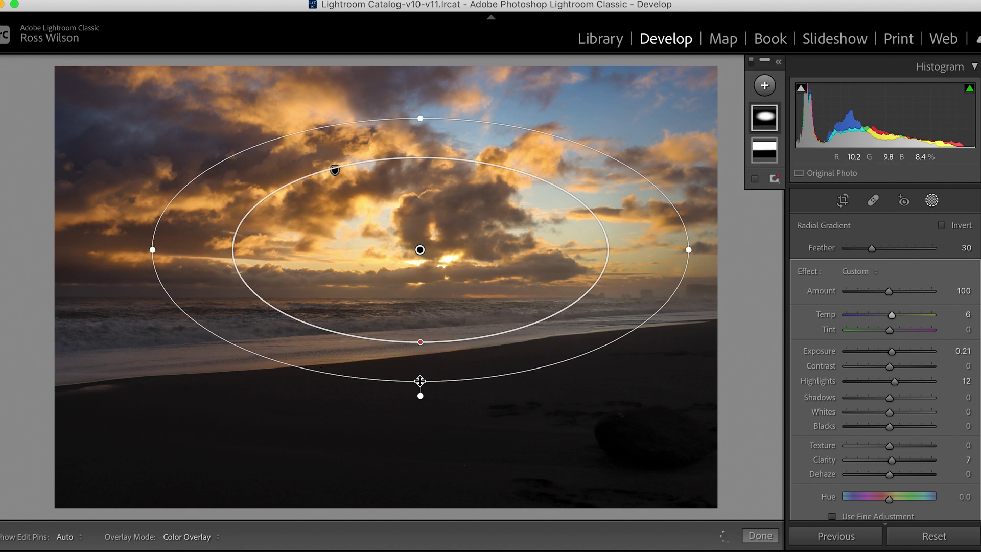
click(418, 379)
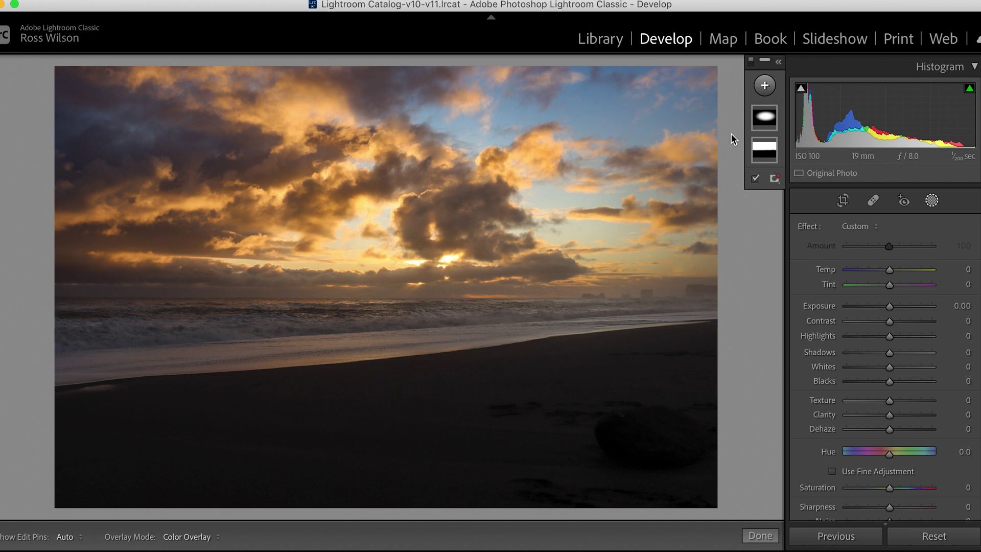
Add a slightly tilted linear gradient mask fading from the upper sky down towards the sun, and hide the overlay
click(765, 87)
click(782, 180)
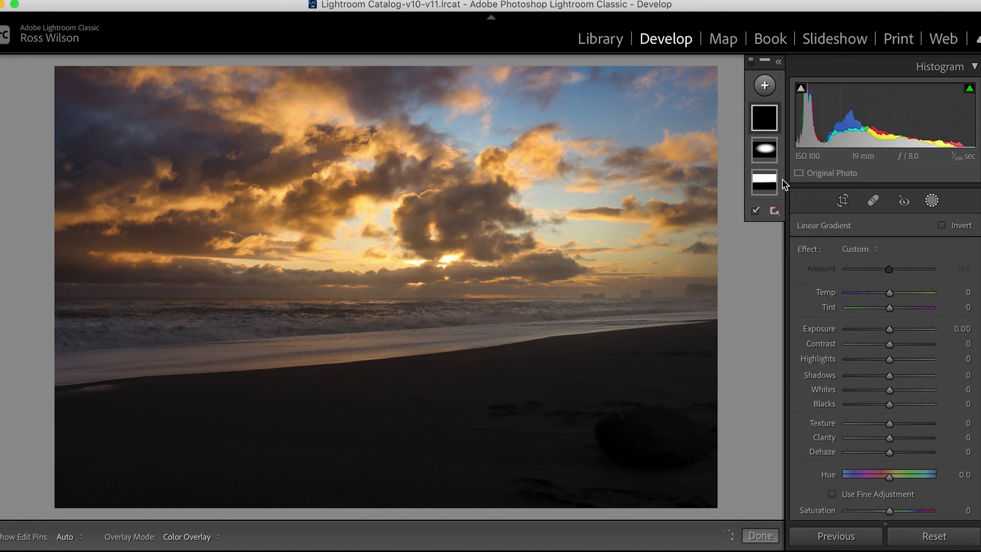
drag(462, 99, 453, 233)
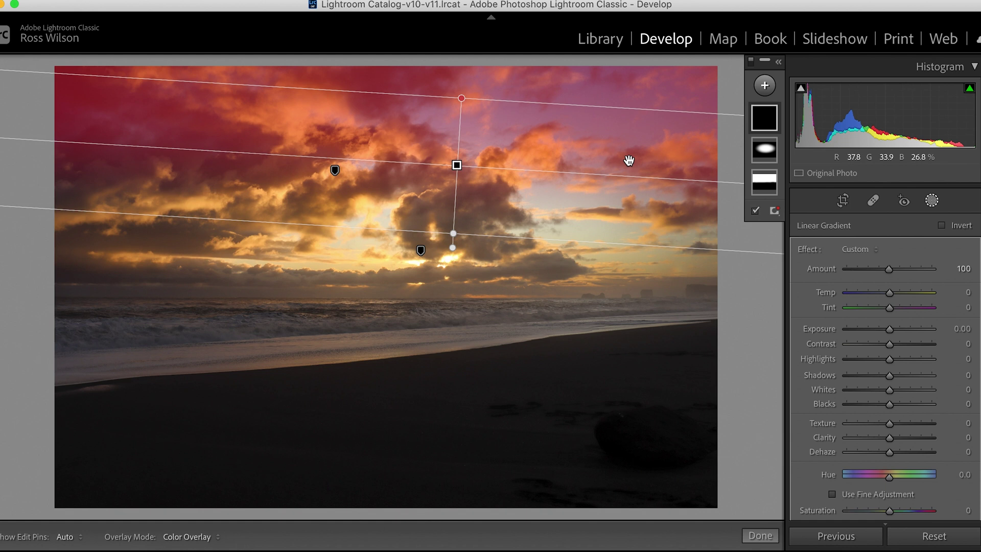
click(755, 211)
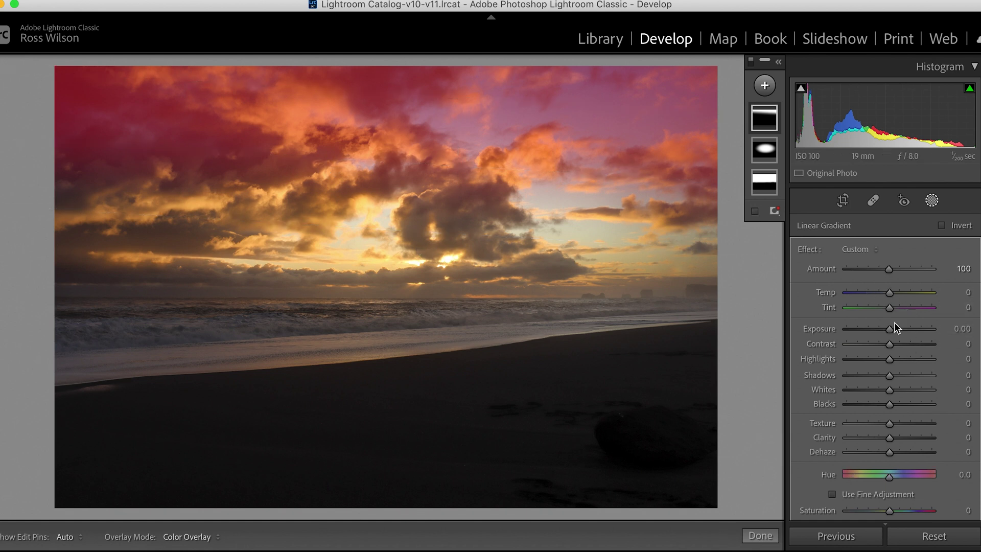
Set the linear gradient's temp to −6, blacks to −8, dehaze to 5 and exposure to −0.11
click(890, 293)
drag(891, 292, 888, 293)
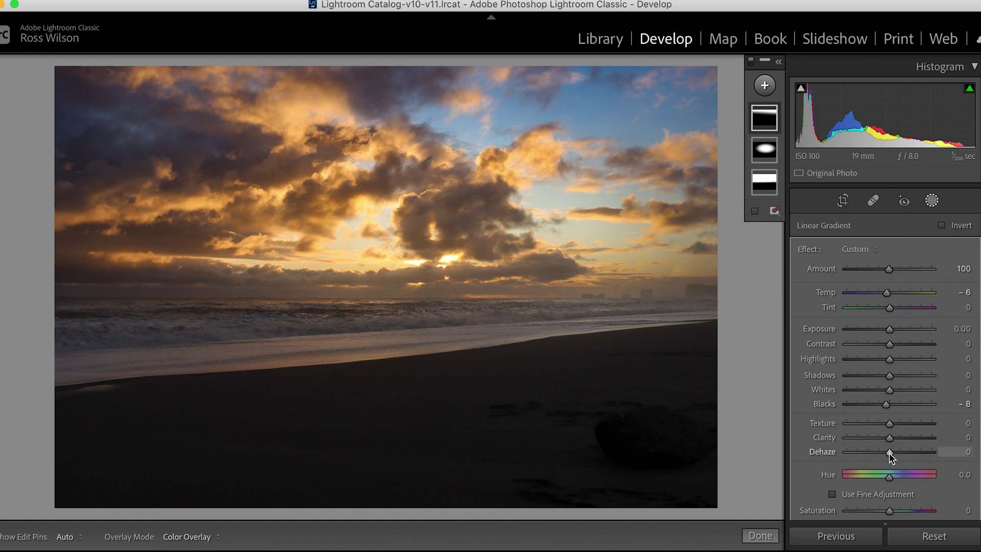
drag(889, 453, 892, 453)
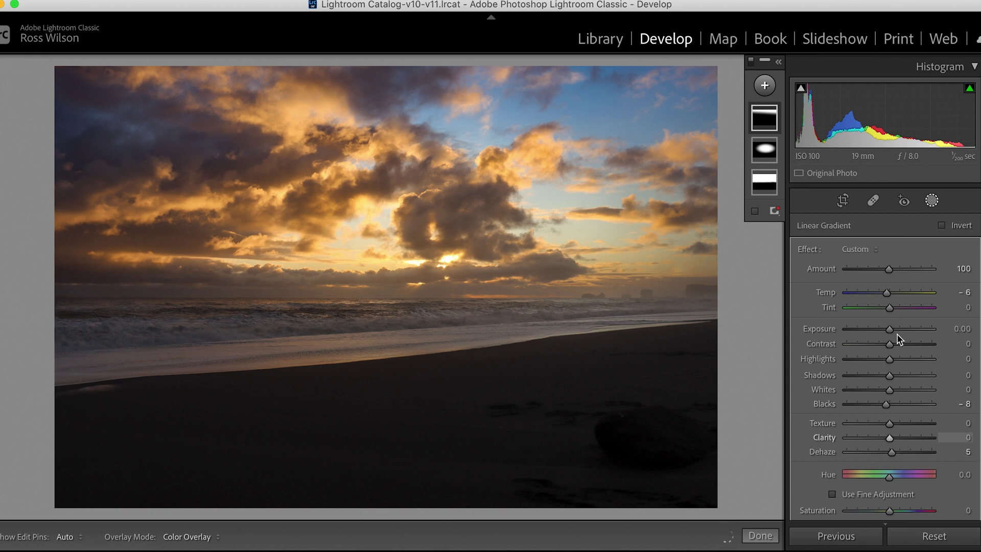
drag(890, 332, 890, 330)
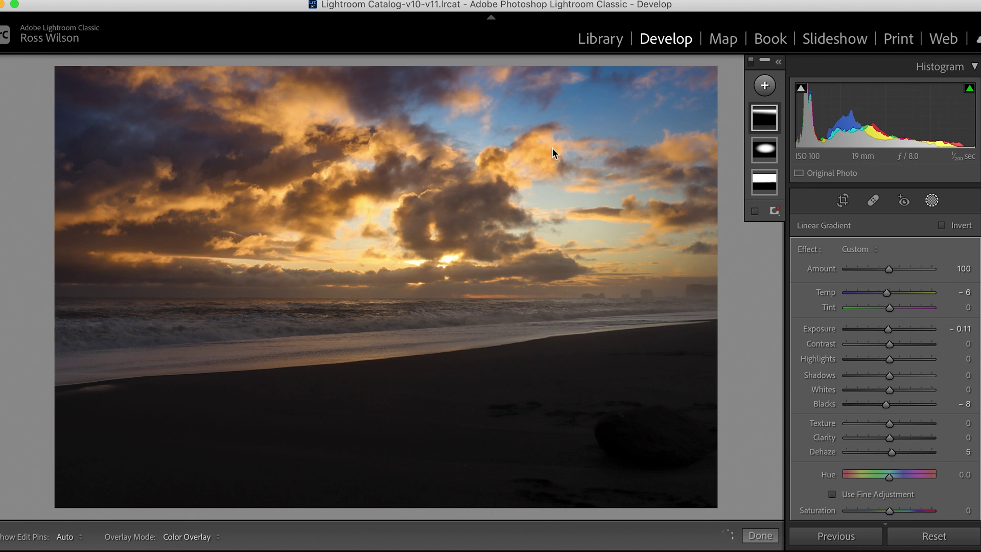
Compare the beach photo with all masks switched off and on
mouse_move(454, 171)
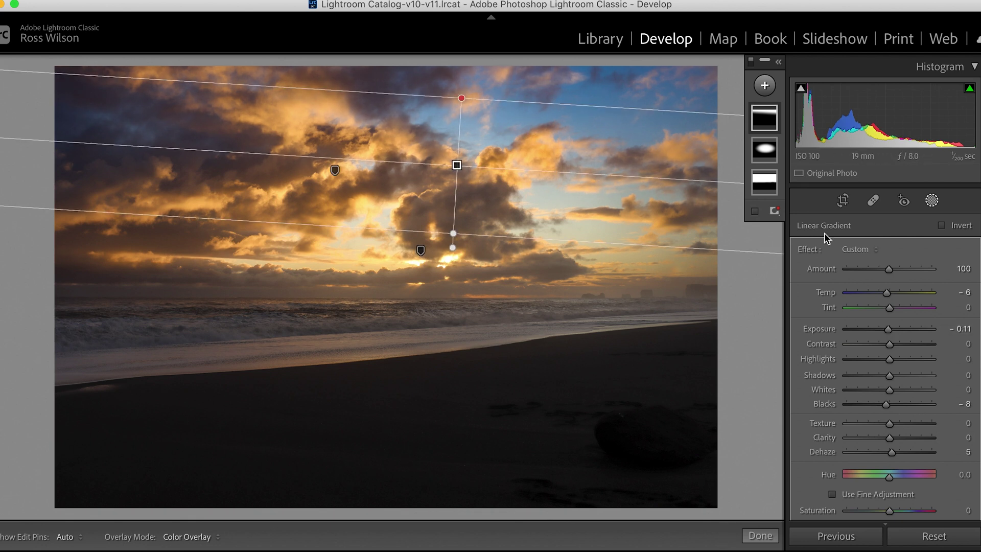
click(933, 201)
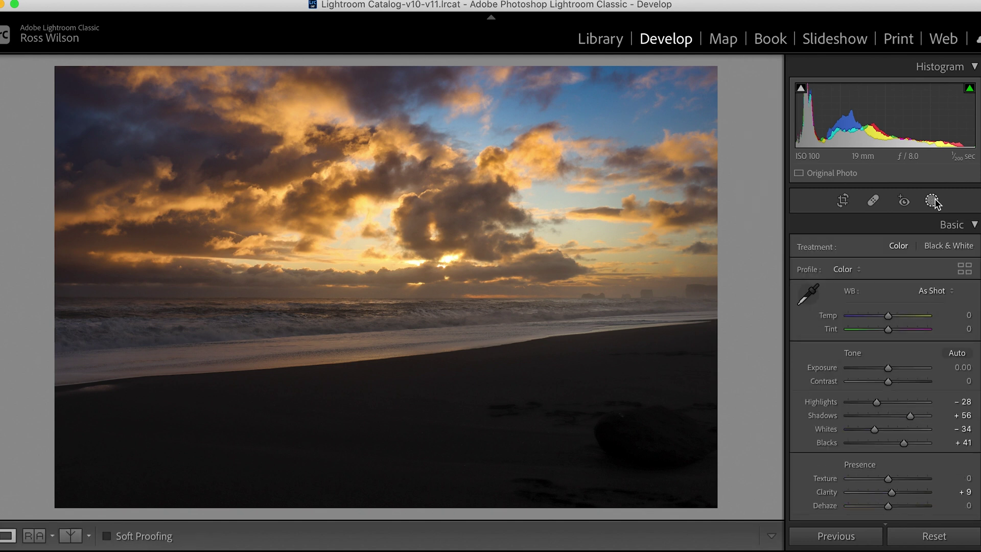
click(933, 201)
click(750, 62)
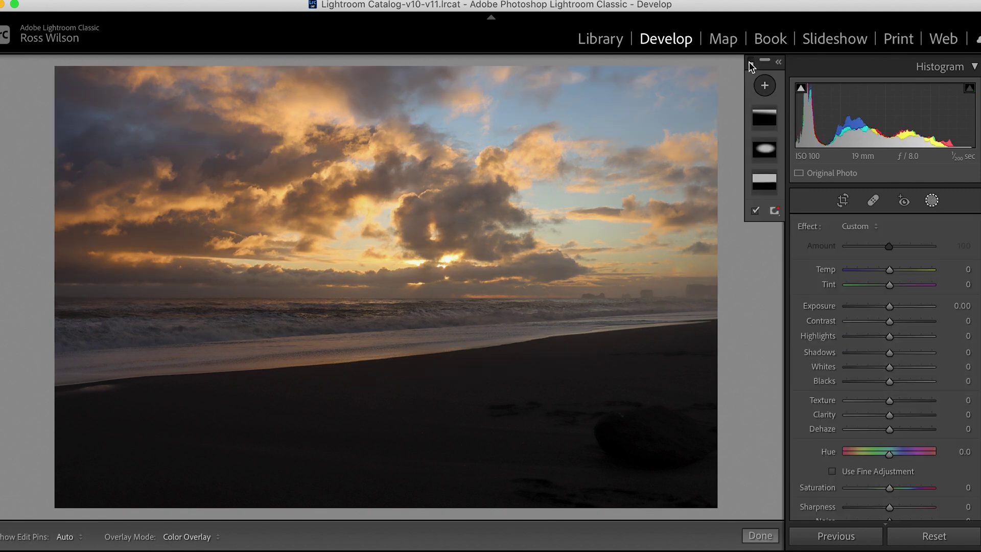
click(750, 63)
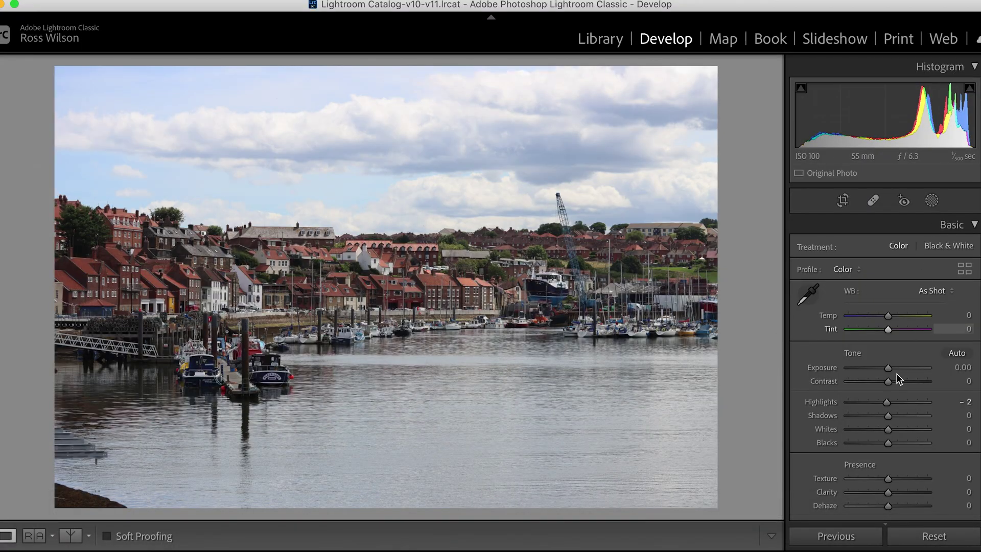
Set the harbour photo's contrast to +9, highlights to −39, shadows to +12, whites to −17, blacks to +13 and clarity to +7
mouse_move(886, 403)
mouse_down()
mouse_move(871, 403)
mouse_move(892, 415)
mouse_move(893, 384)
mouse_up()
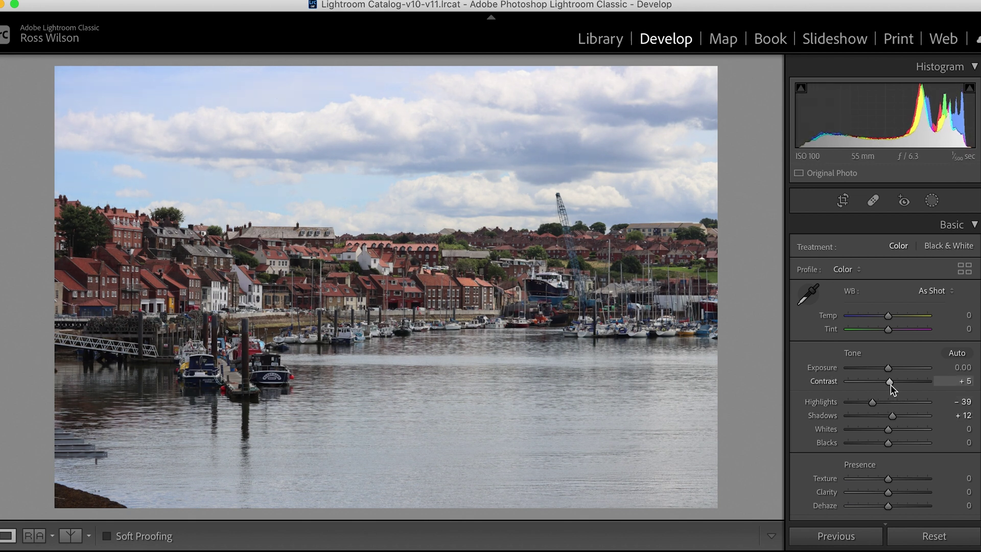
drag(889, 444, 882, 432)
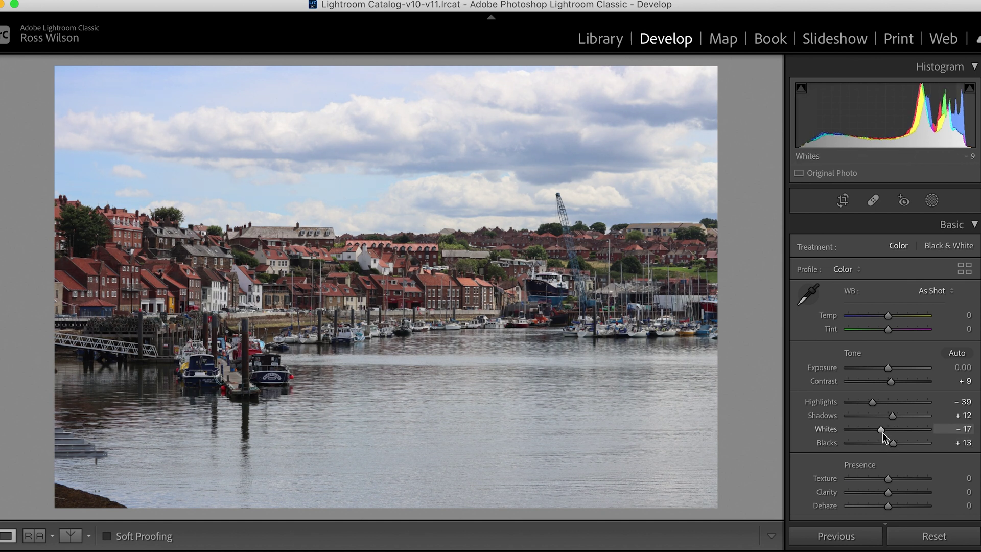
drag(890, 494, 892, 494)
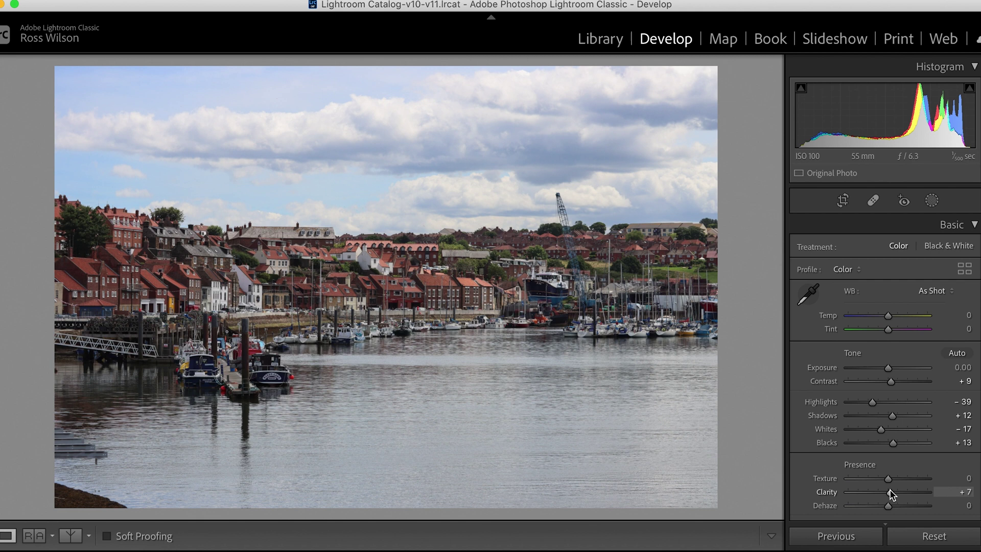
Create a Select Sky mask on the harbour photo and hide its overlay
click(933, 201)
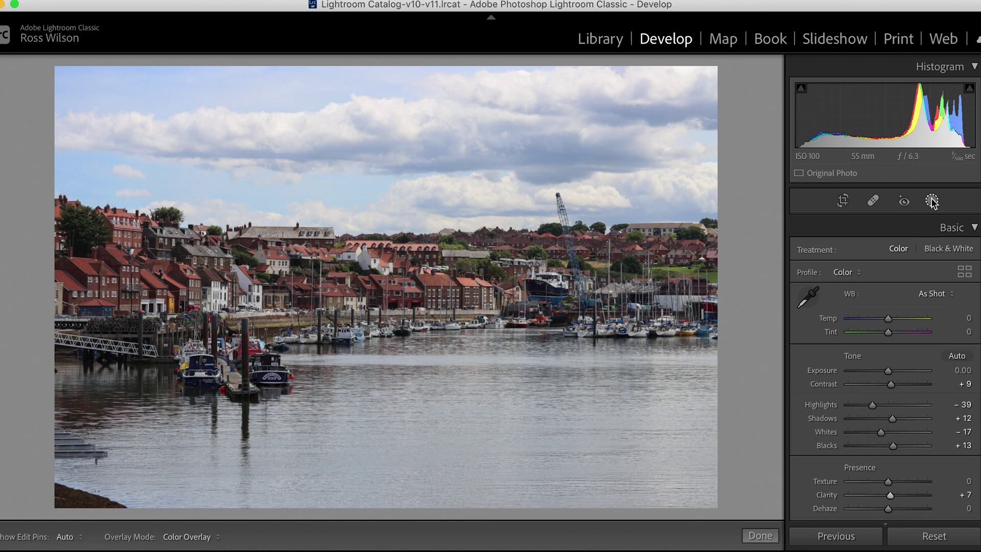
click(841, 265)
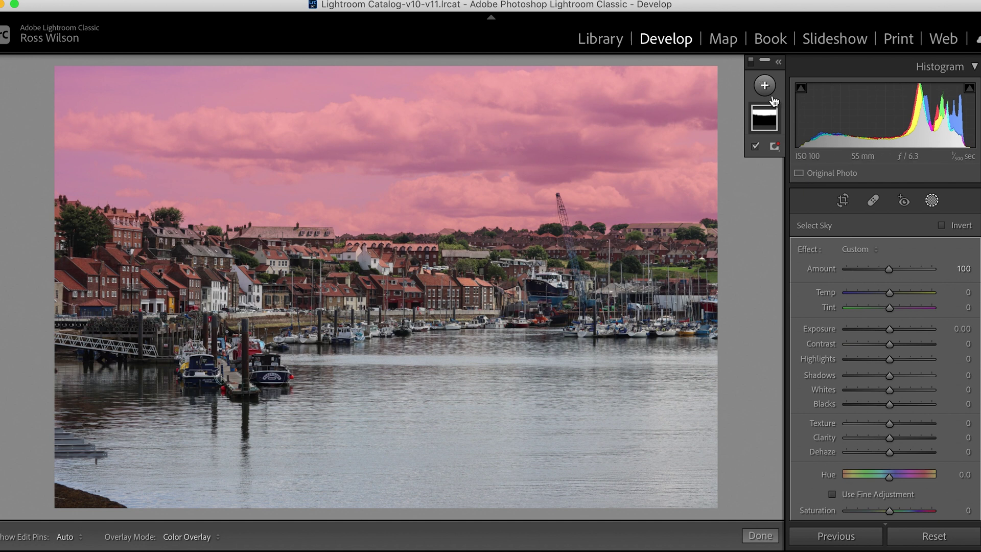
click(756, 147)
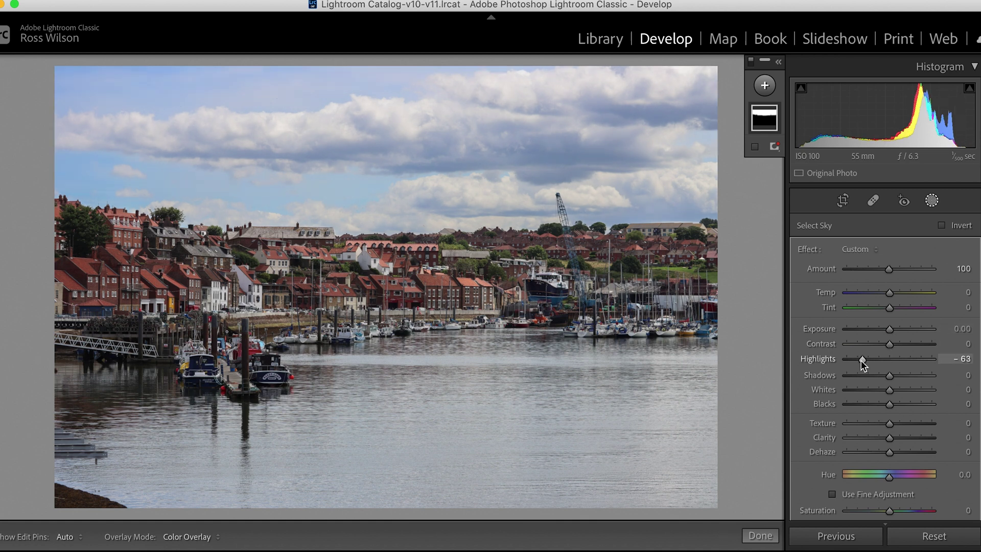
Set the sky mask's highlights to −54, dehaze to 15 and temp to −4
drag(860, 360, 866, 361)
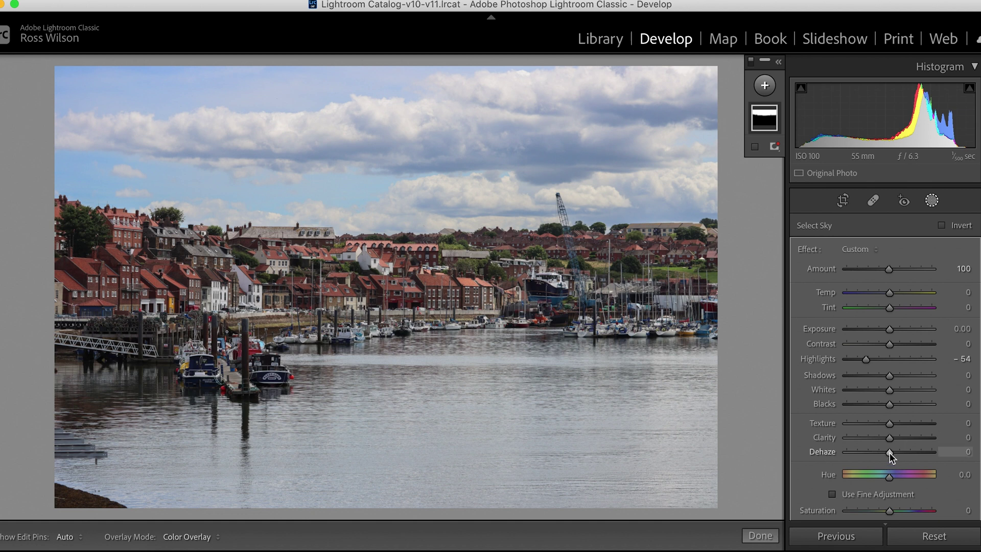
drag(890, 453, 897, 453)
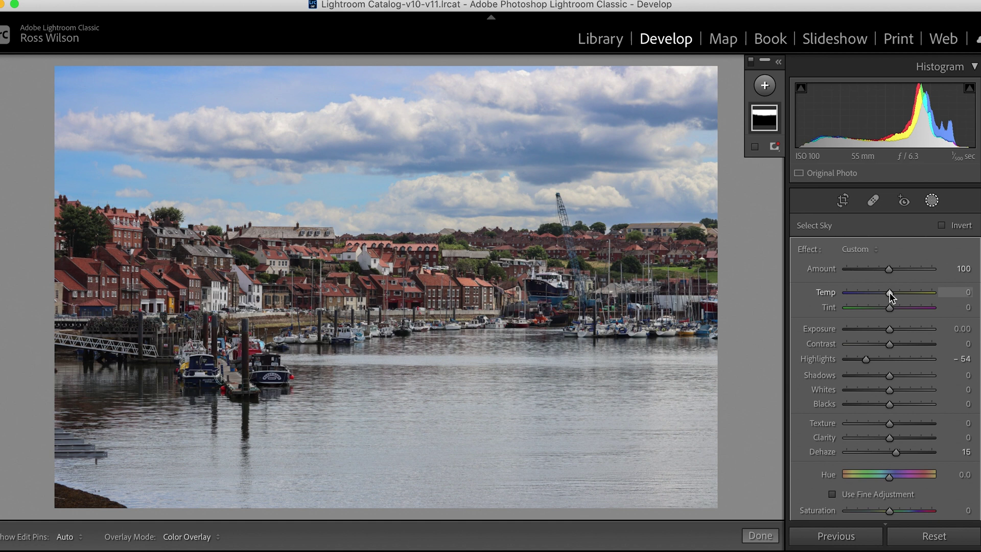
drag(890, 293, 889, 293)
drag(888, 292, 888, 292)
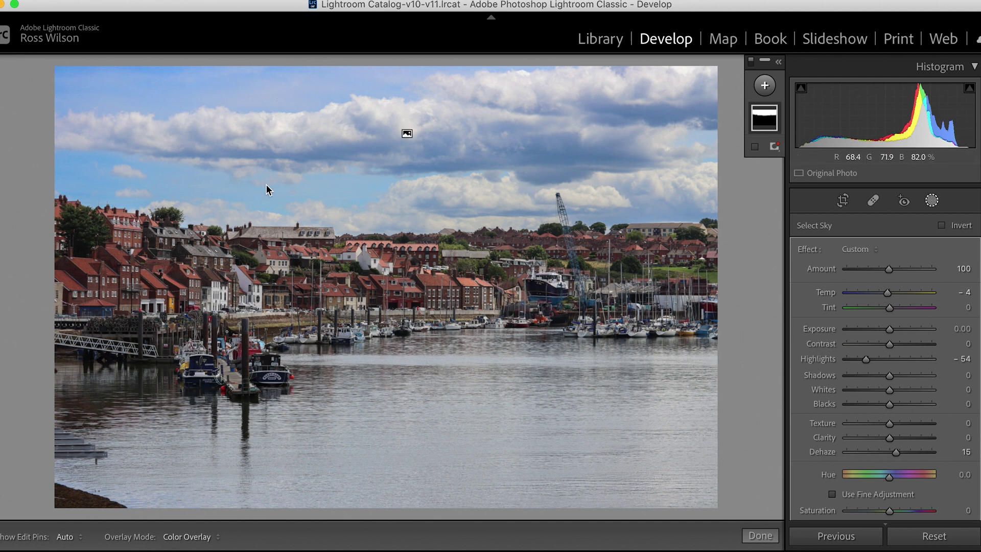
Shift the photo's aqua and blue hues slightly and set the calibration's Blue Primary hue to +7
key(shift+w)
scroll(910, 427, down, 10)
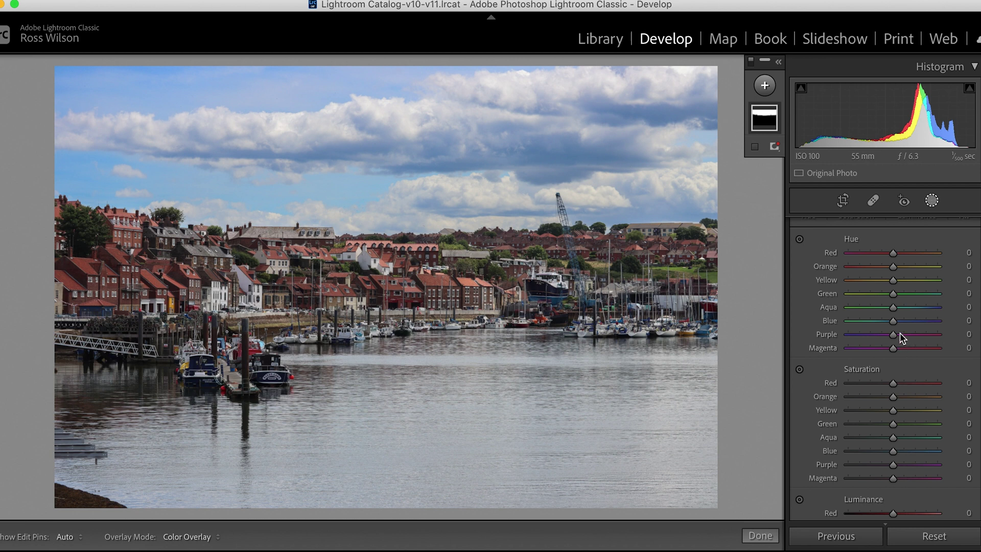
mouse_move(894, 310)
mouse_down()
mouse_move(904, 311)
mouse_move(897, 322)
mouse_up()
scroll(898, 322, down, 10)
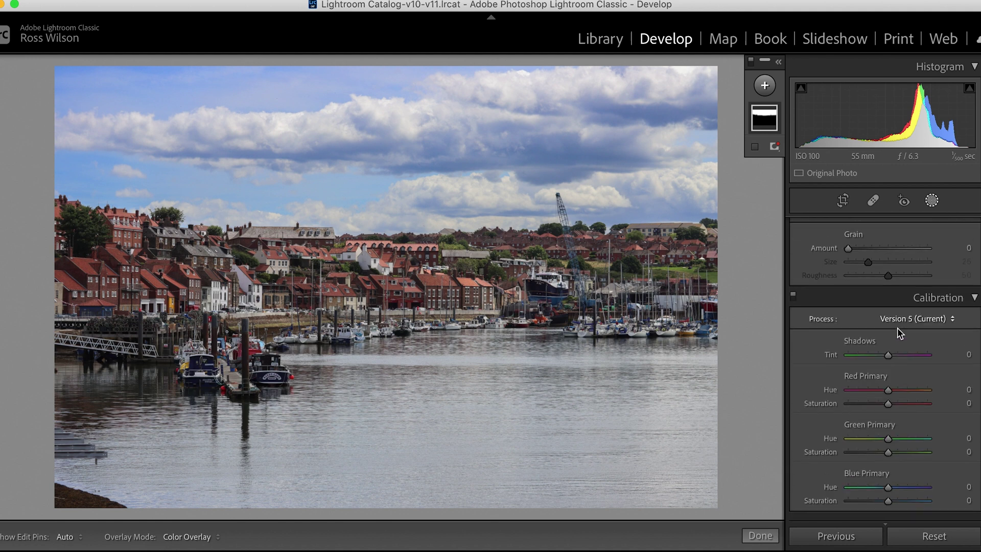
drag(891, 494, 892, 495)
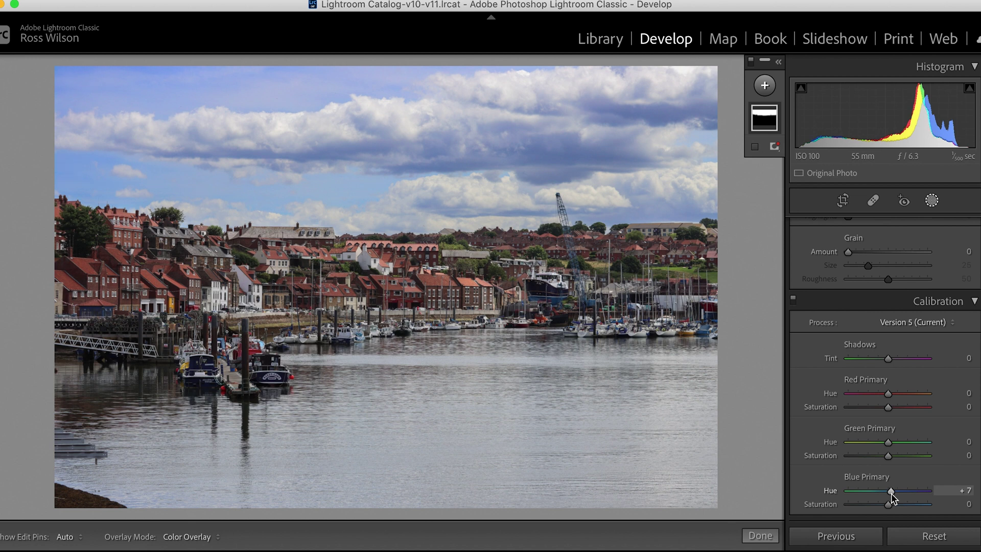
scroll(889, 492, up, 20)
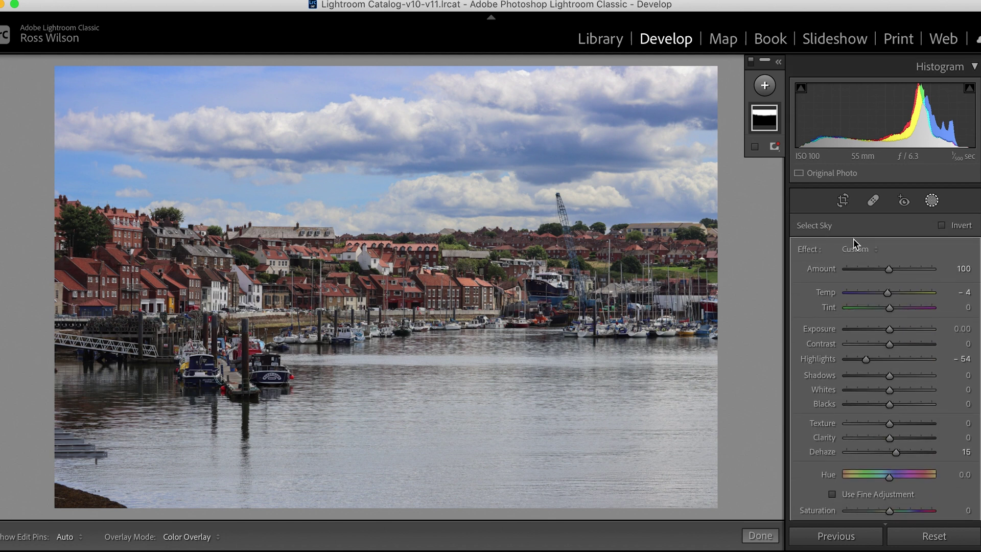
Add a linear gradient mask from the upper sky down to the rooftops, set its exposure to −0.40 and close masking
click(765, 85)
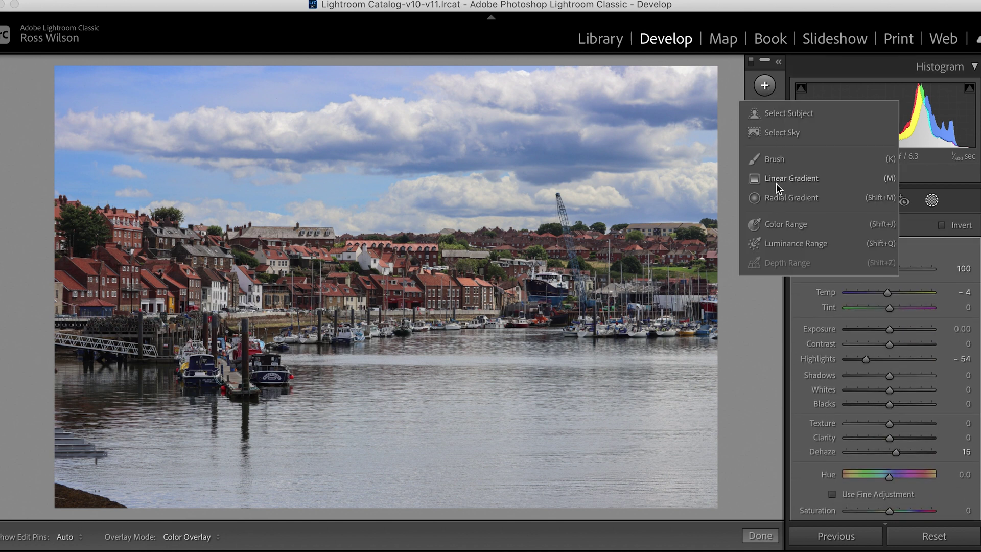
click(777, 180)
drag(490, 103, 479, 225)
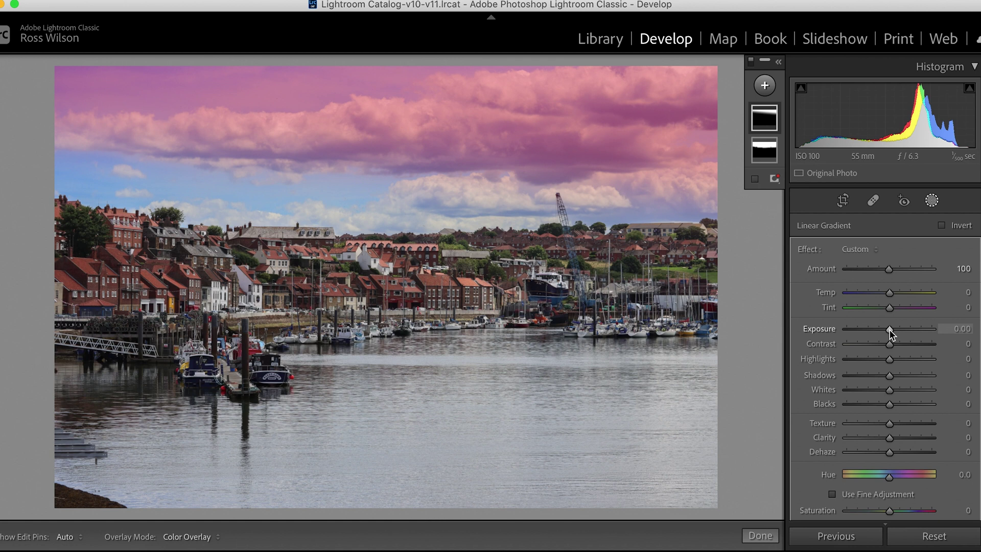
drag(890, 331, 888, 333)
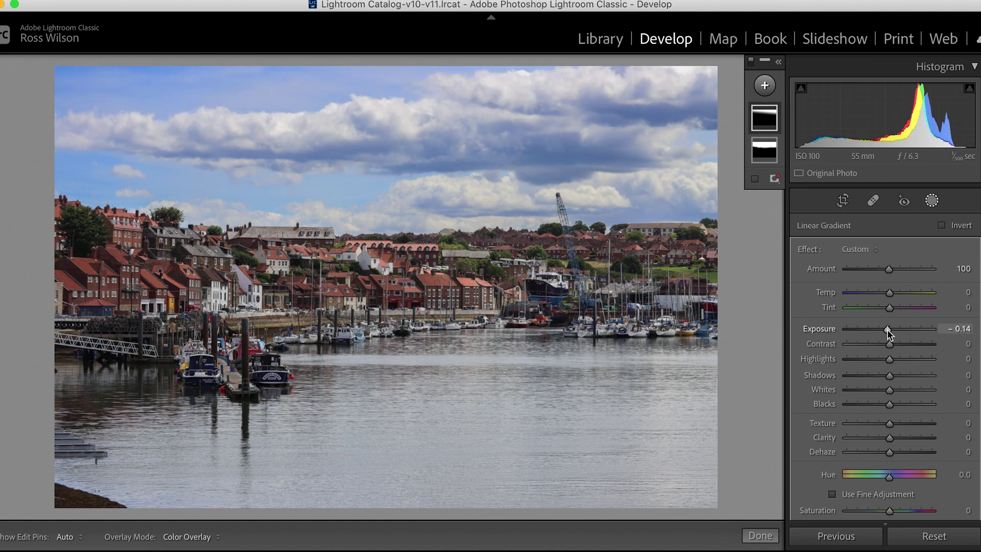
drag(887, 329, 885, 330)
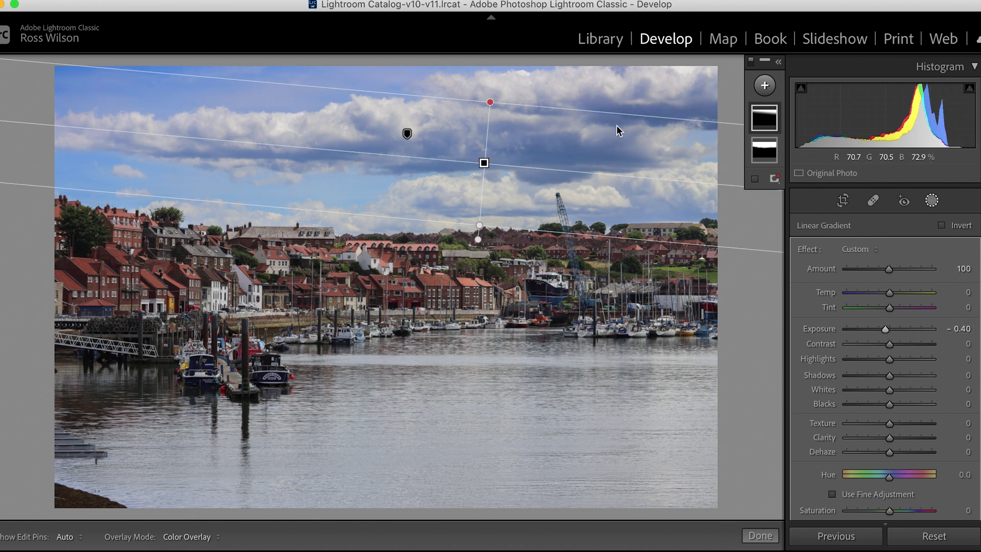
click(932, 200)
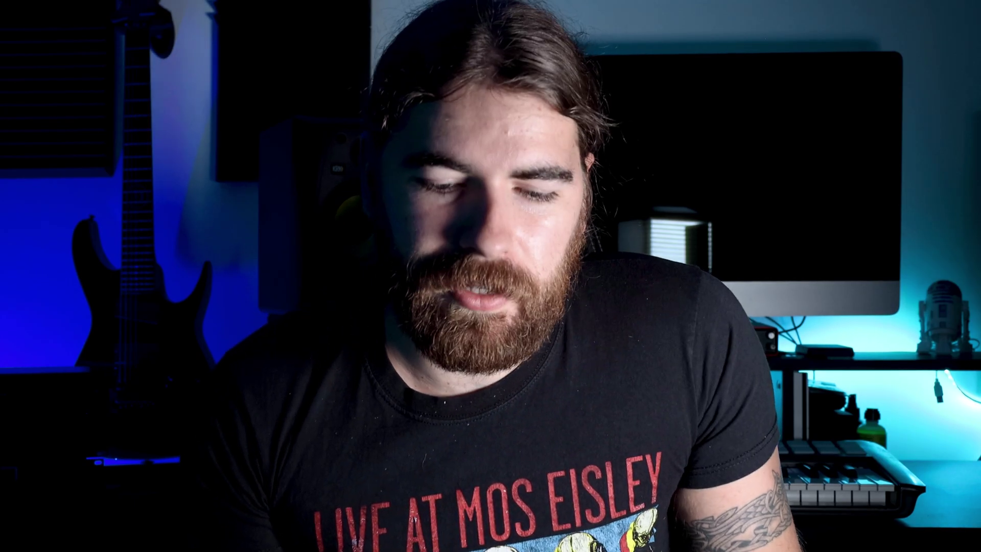